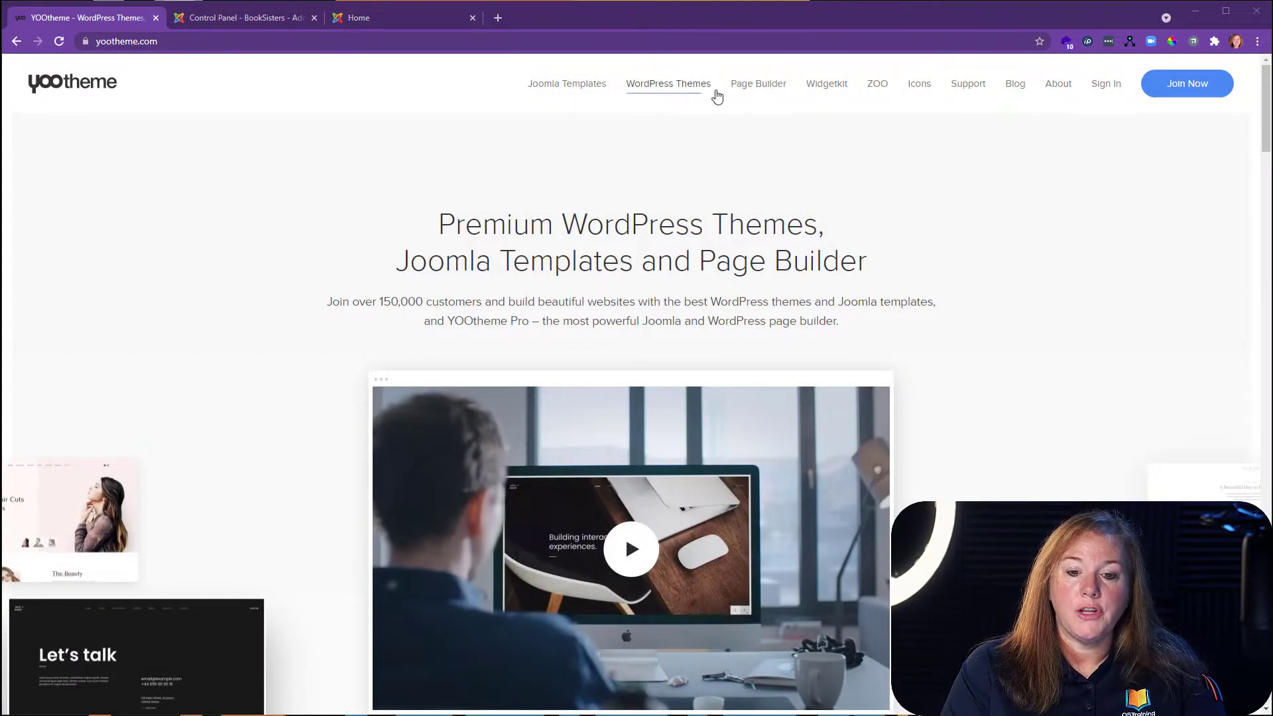
Step: Browse the Premium Joomla Templates gallery on the YOOtheme website
click(568, 83)
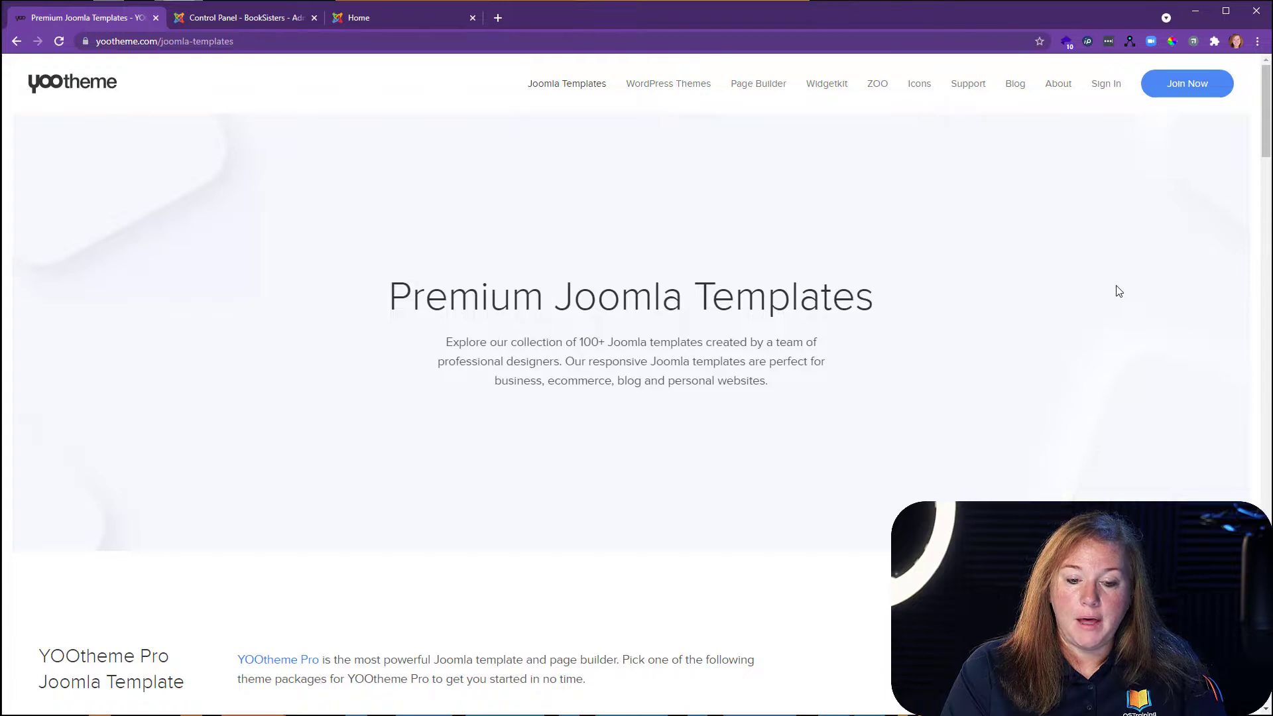
scroll(1119, 291, down, 6)
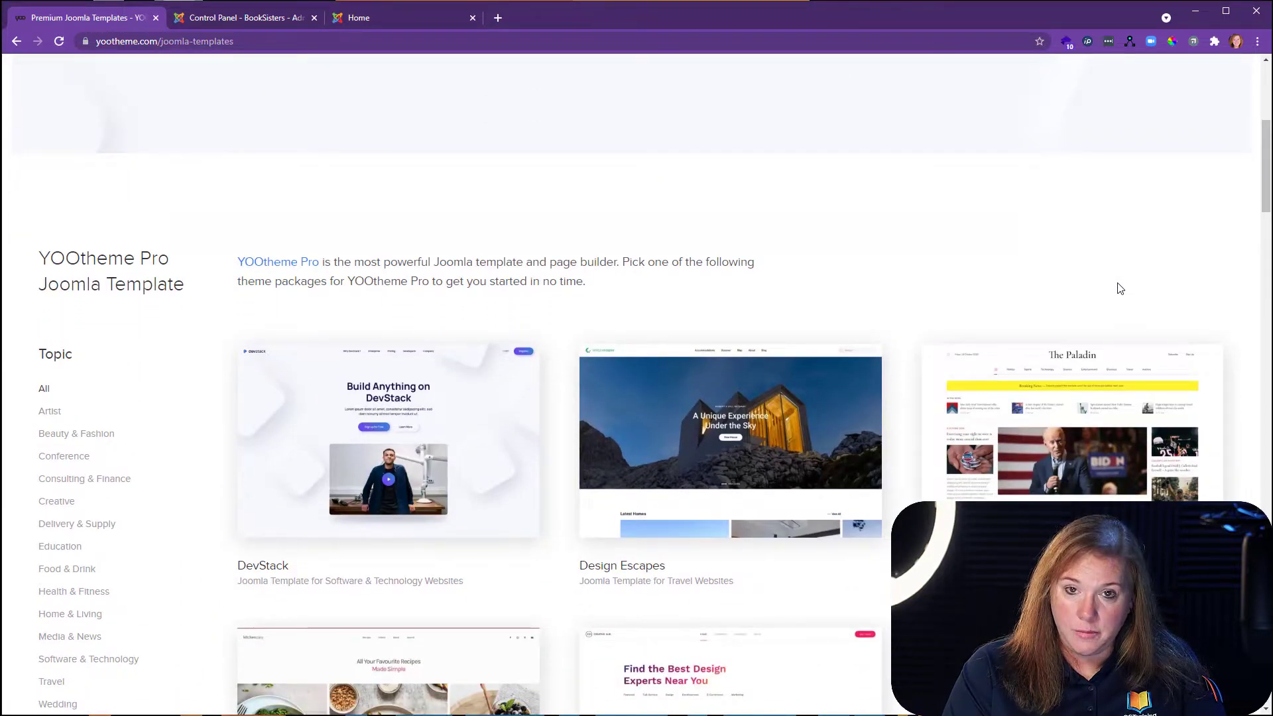
scroll(1119, 289, down, 4)
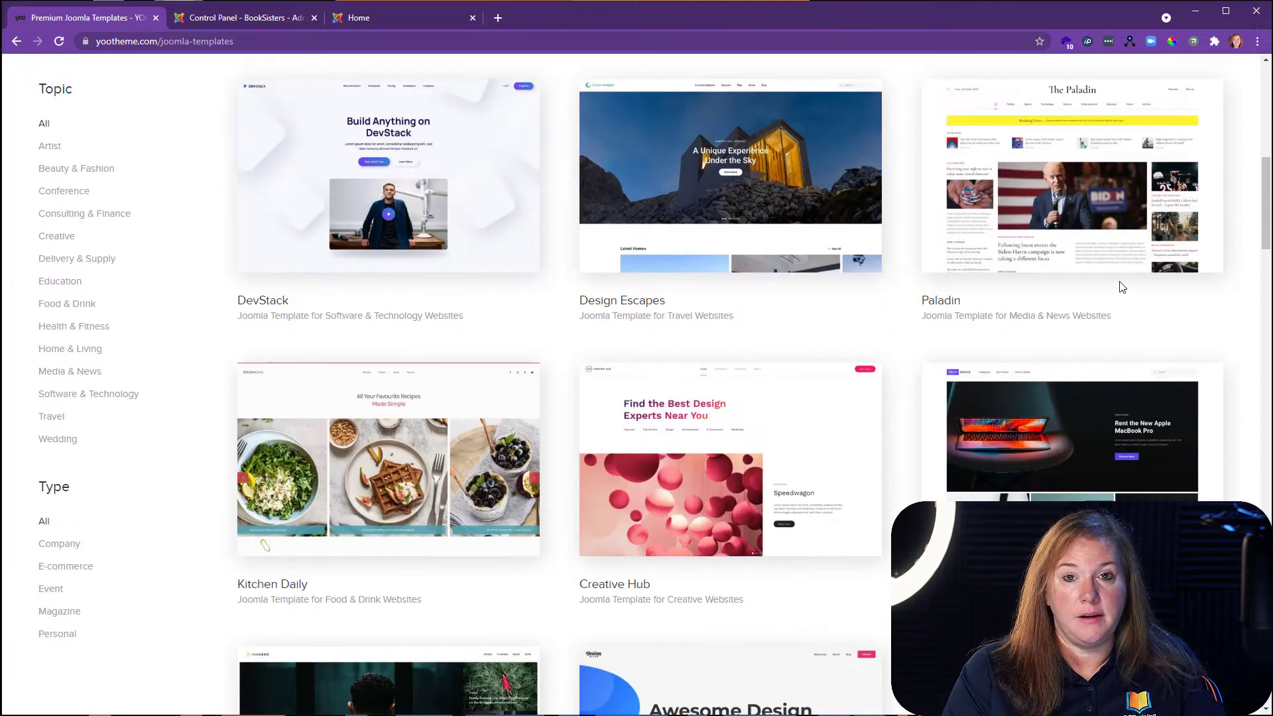
scroll(1120, 286, up, 10)
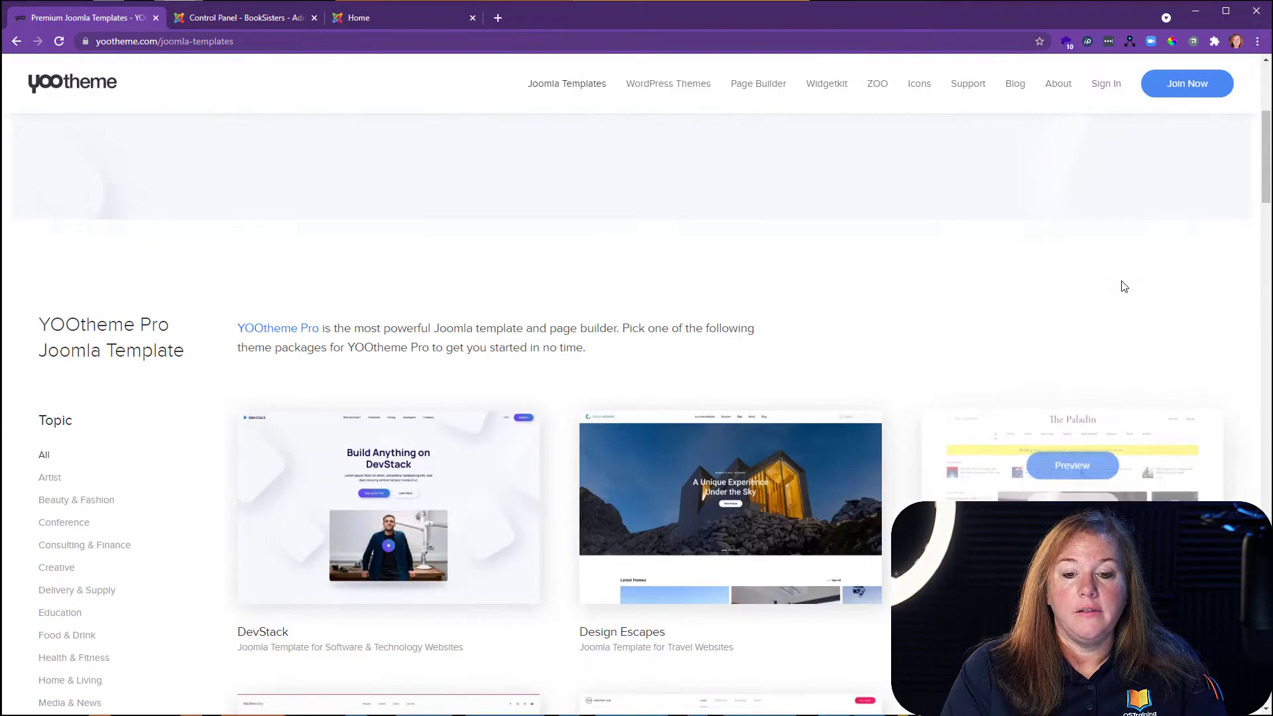
scroll(915, 281, down, 5)
scroll(941, 372, down, 17)
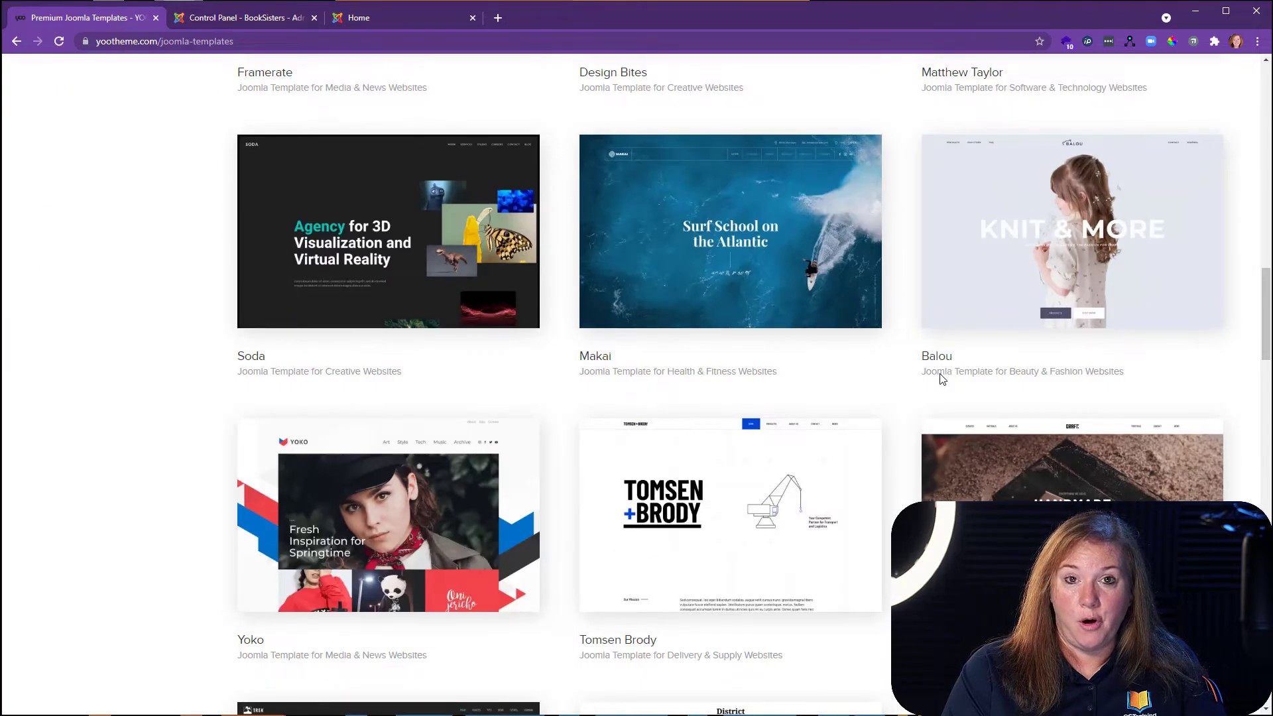
scroll(941, 378, up, 17)
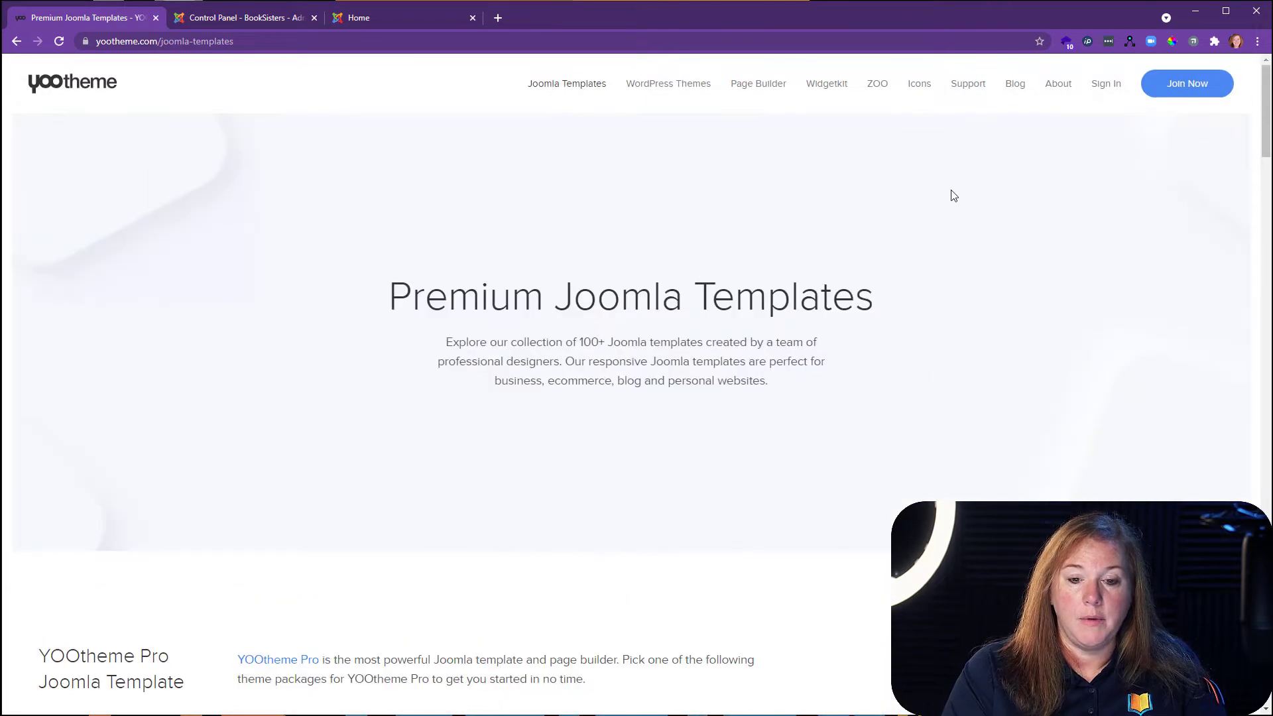
Step: Go to the YOOtheme Pro Page Builder product page and view its slideshow demo
click(768, 89)
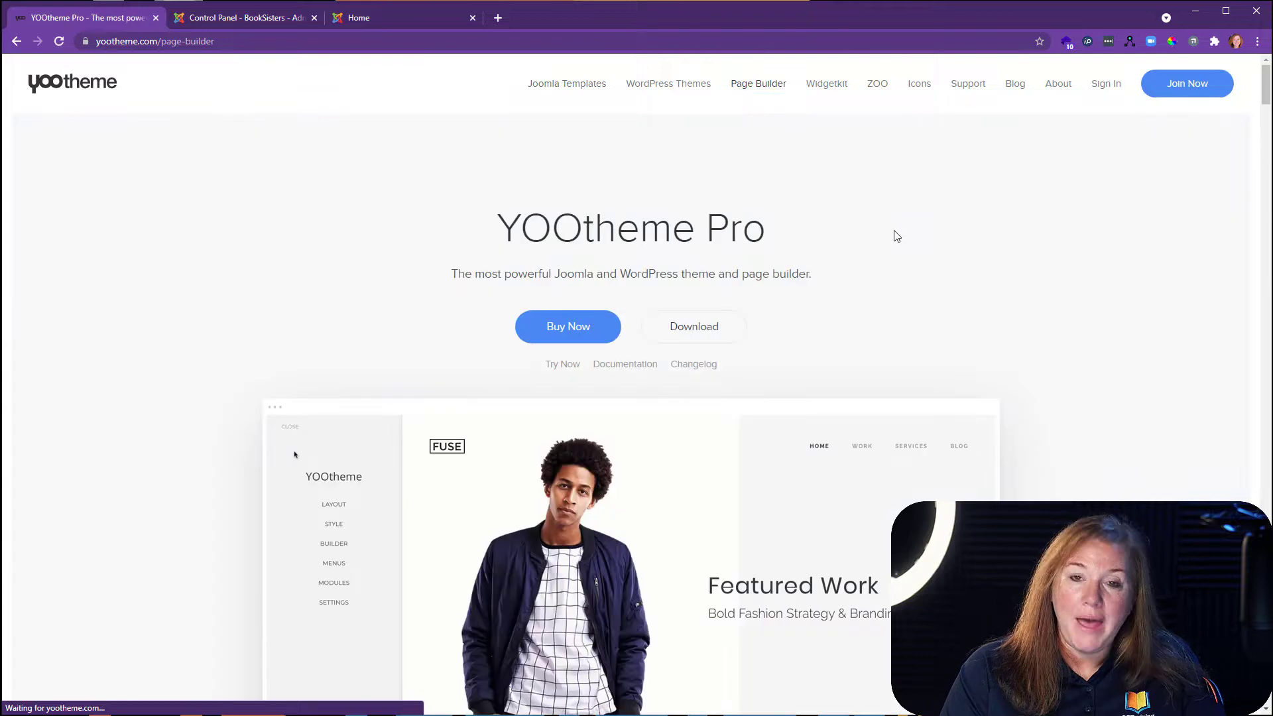
scroll(1024, 406, down, 4)
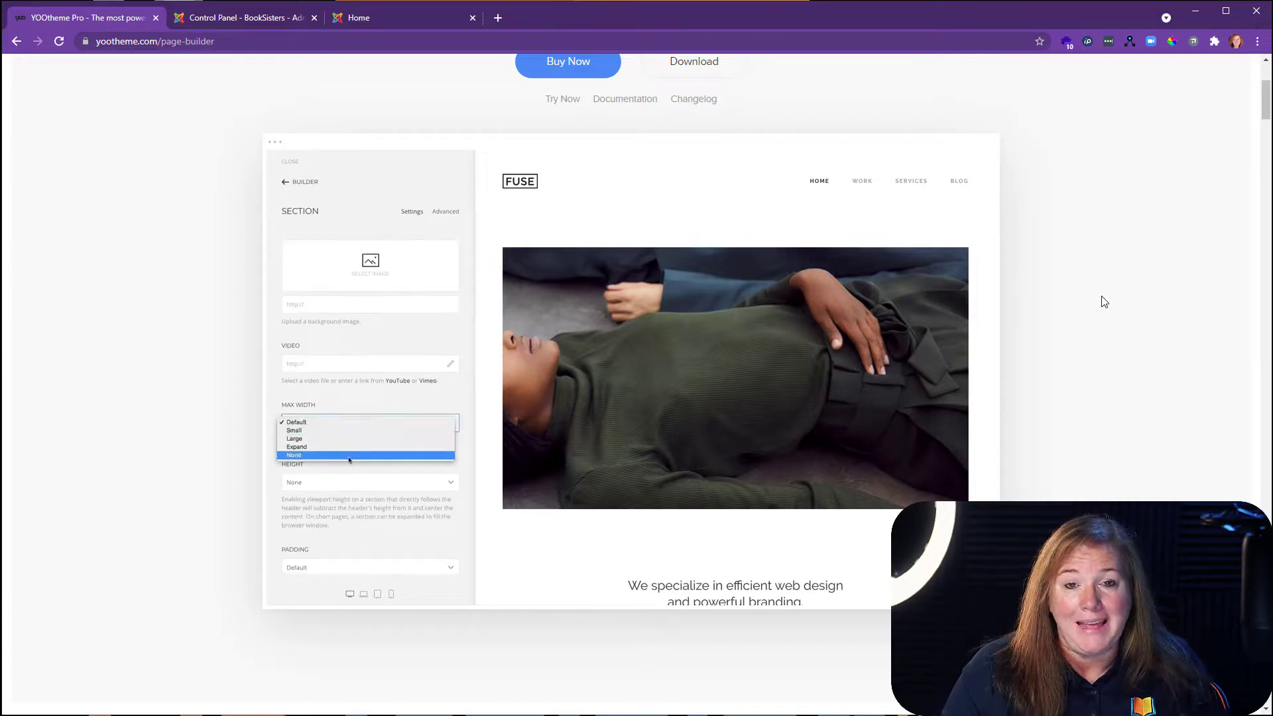
scroll(693, 186, down, 5)
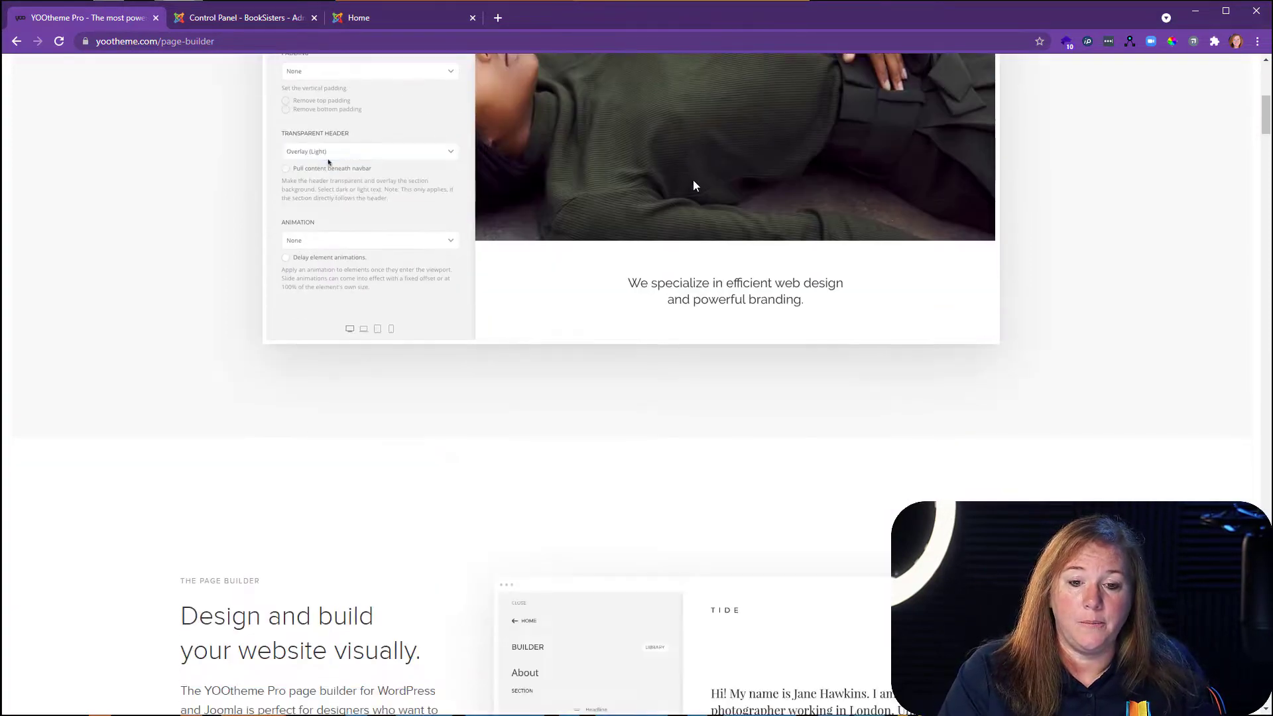
scroll(694, 188, up, 7)
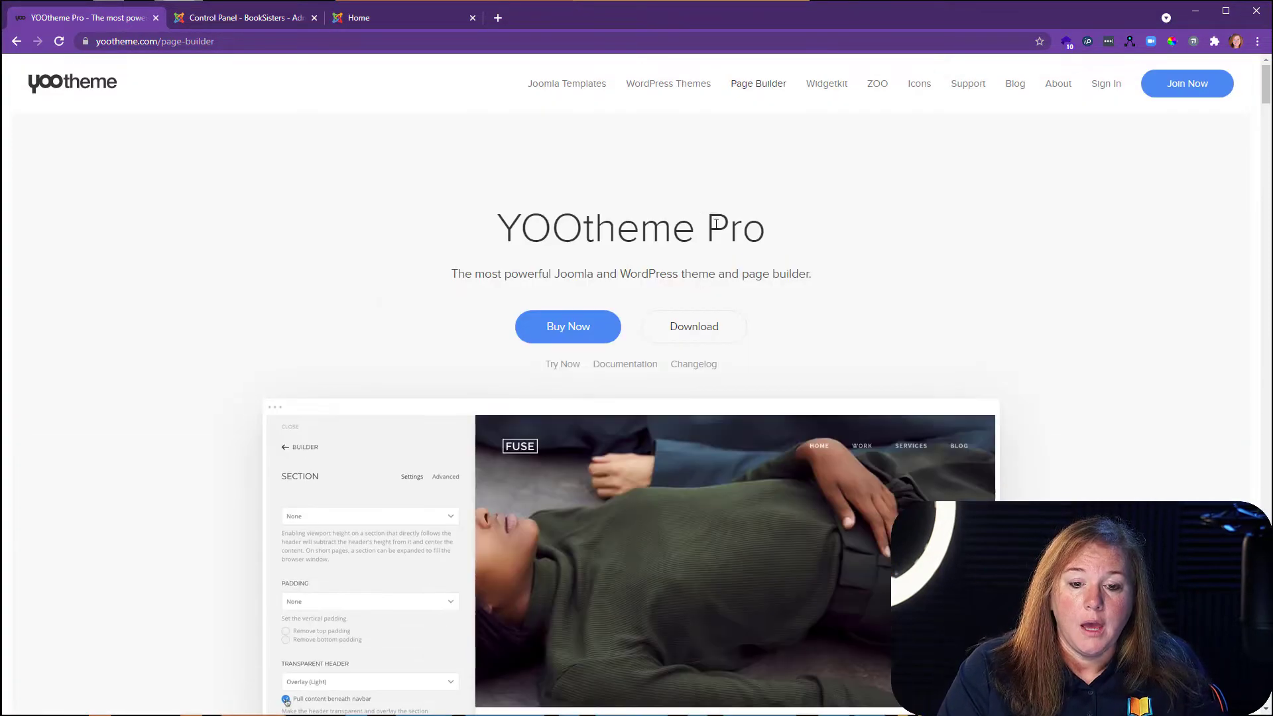
Step: View the €5/€10/€25 theme pricing plans and highlight 'Unsplash Image Library' in the Developer plan
click(572, 332)
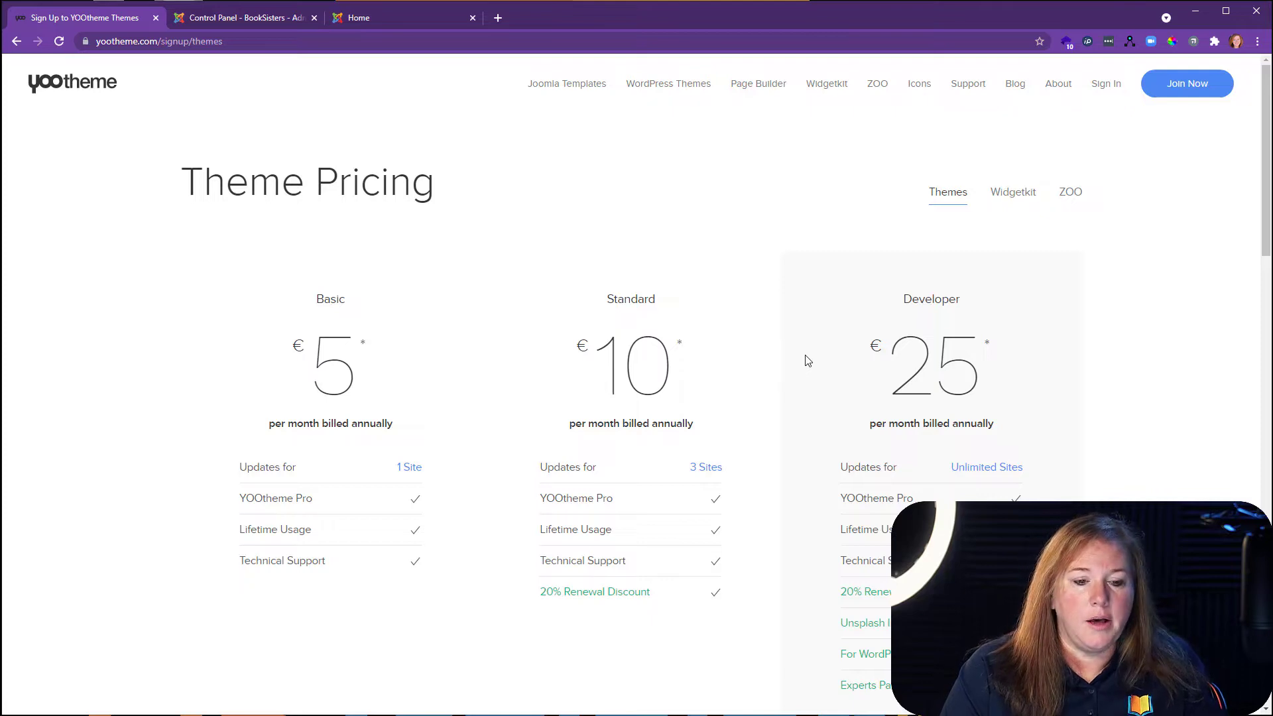
scroll(806, 360, down, 2)
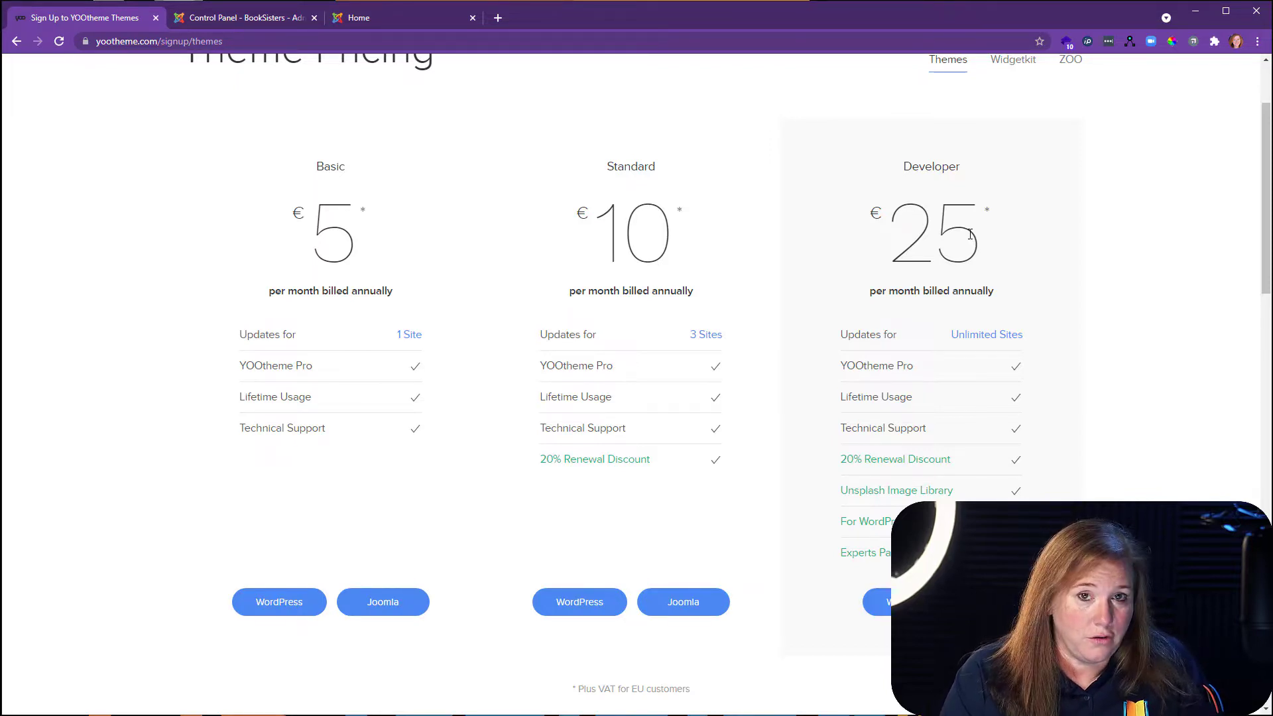
scroll(966, 271, down, 1)
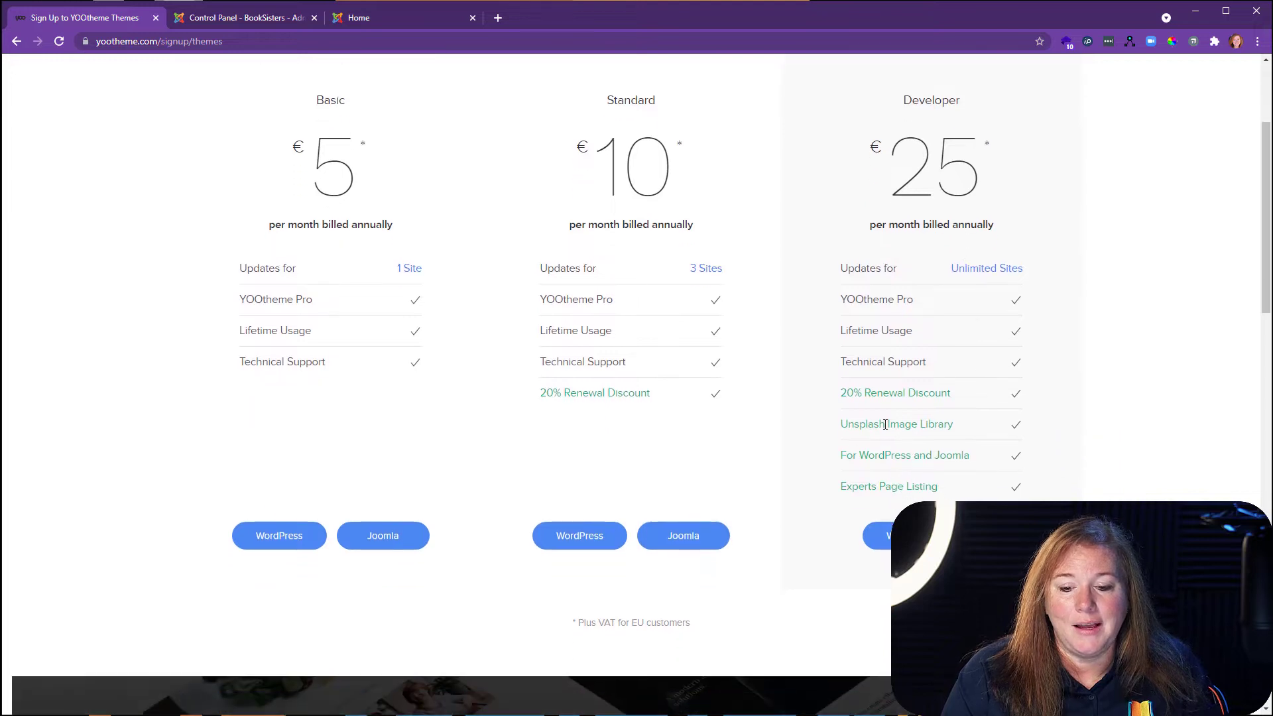
double_click(842, 425)
drag(907, 420, 964, 429)
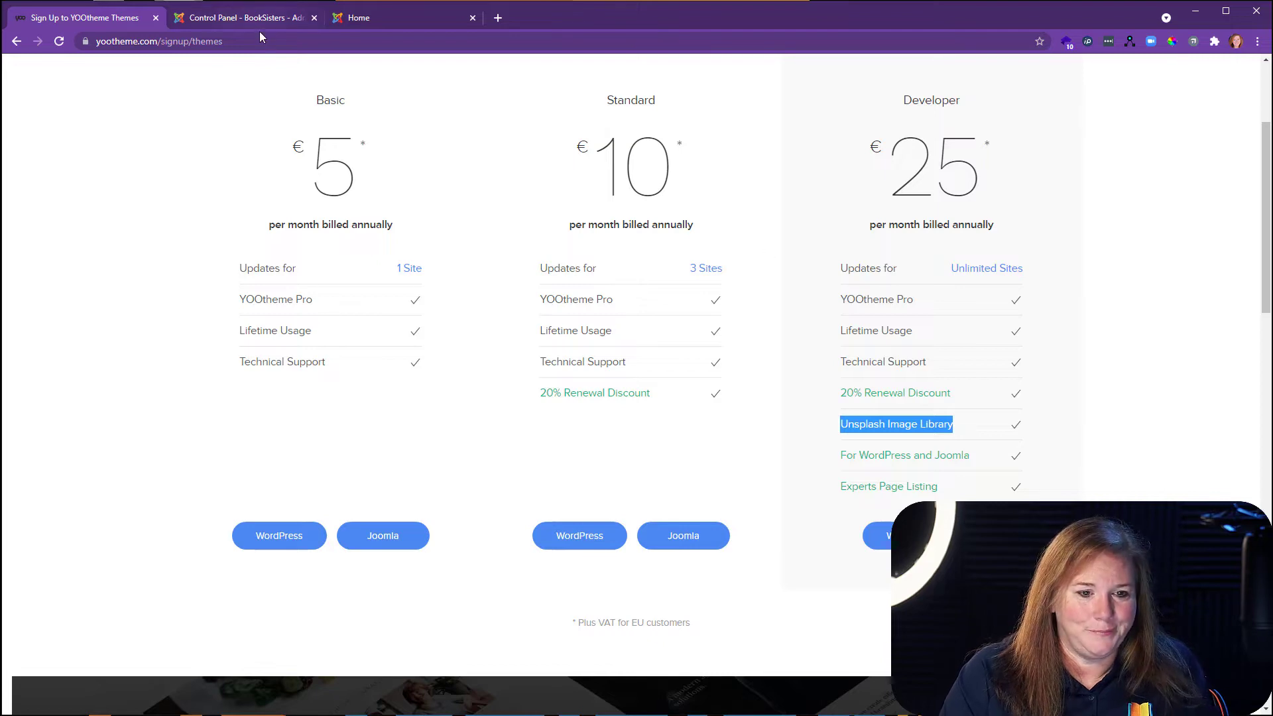
Step: Switch to the Home browser tab showing the BookSisters 'Book Club Like No Other' homepage
click(380, 18)
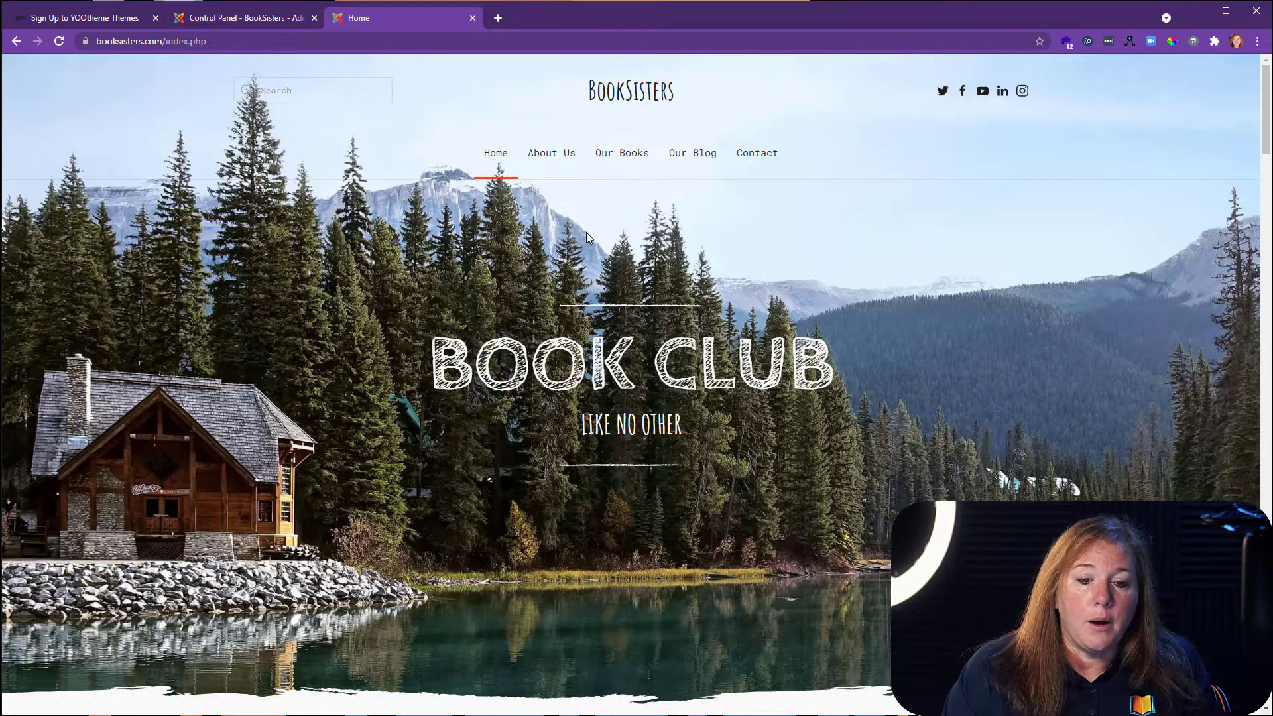
Step: Open the yootheme - Default style from Extensions > Templates > Styles in the Joomla admin
click(264, 19)
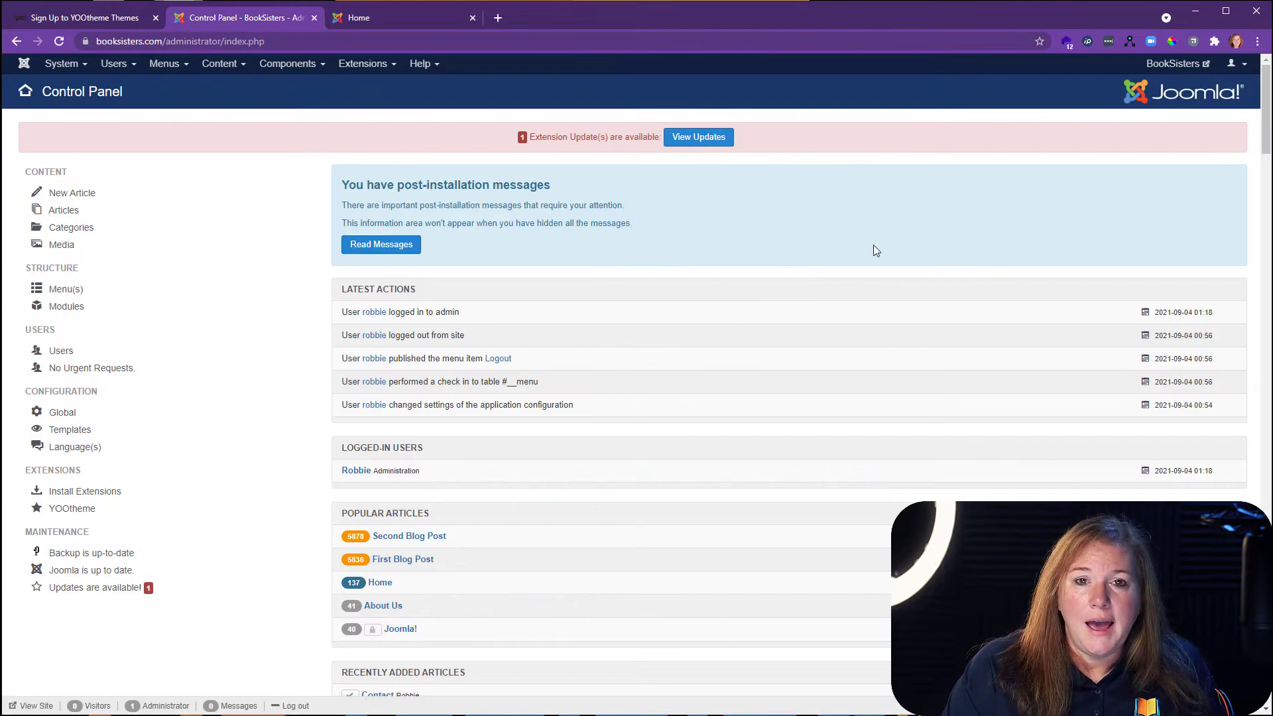
click(360, 69)
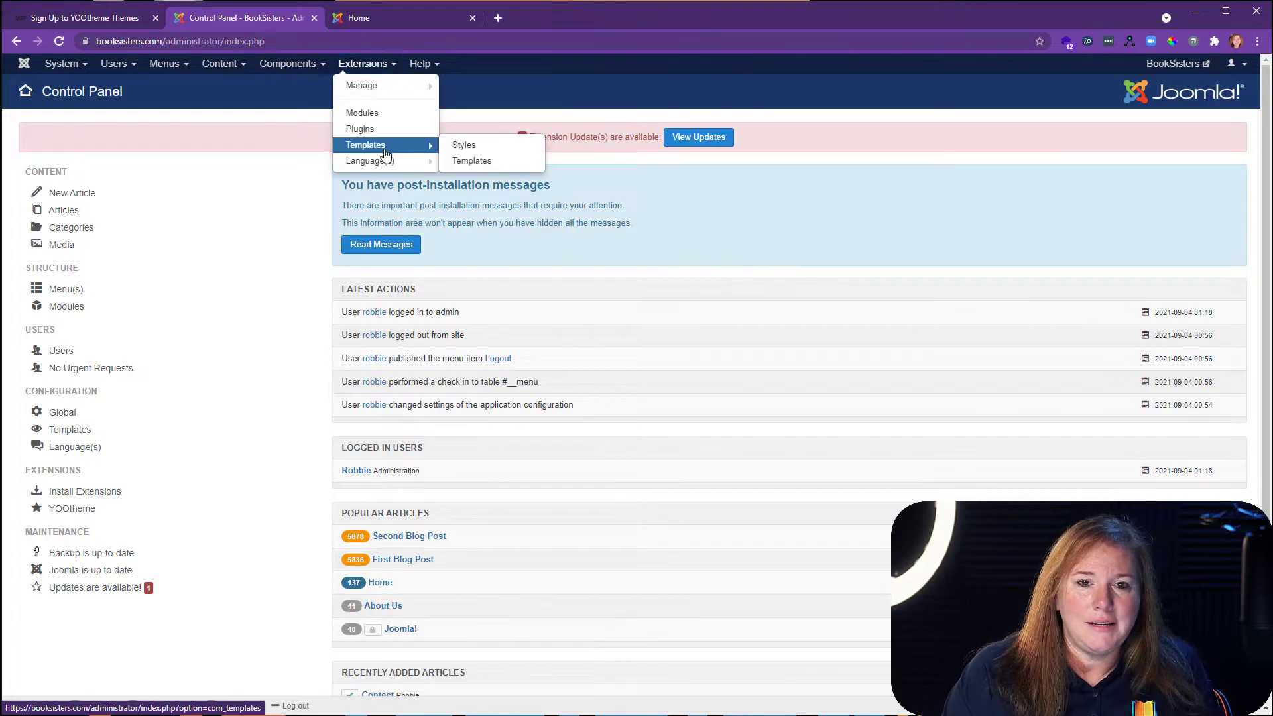
click(366, 145)
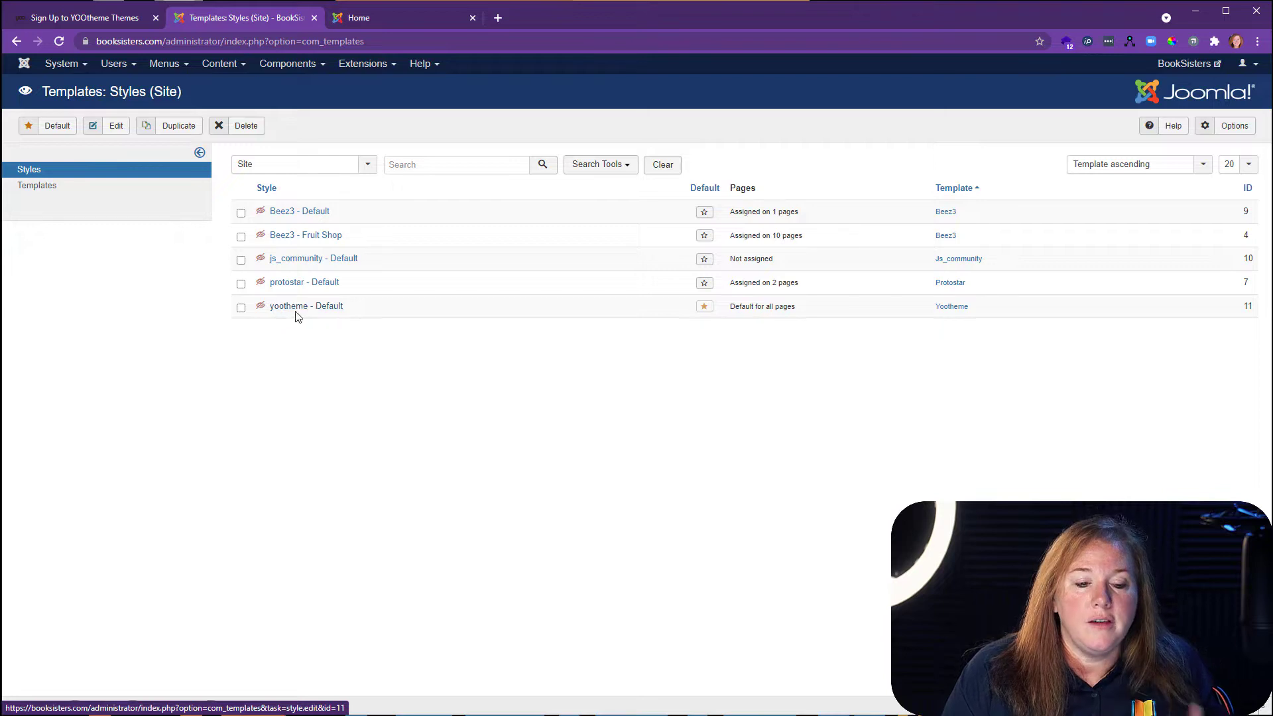
click(299, 316)
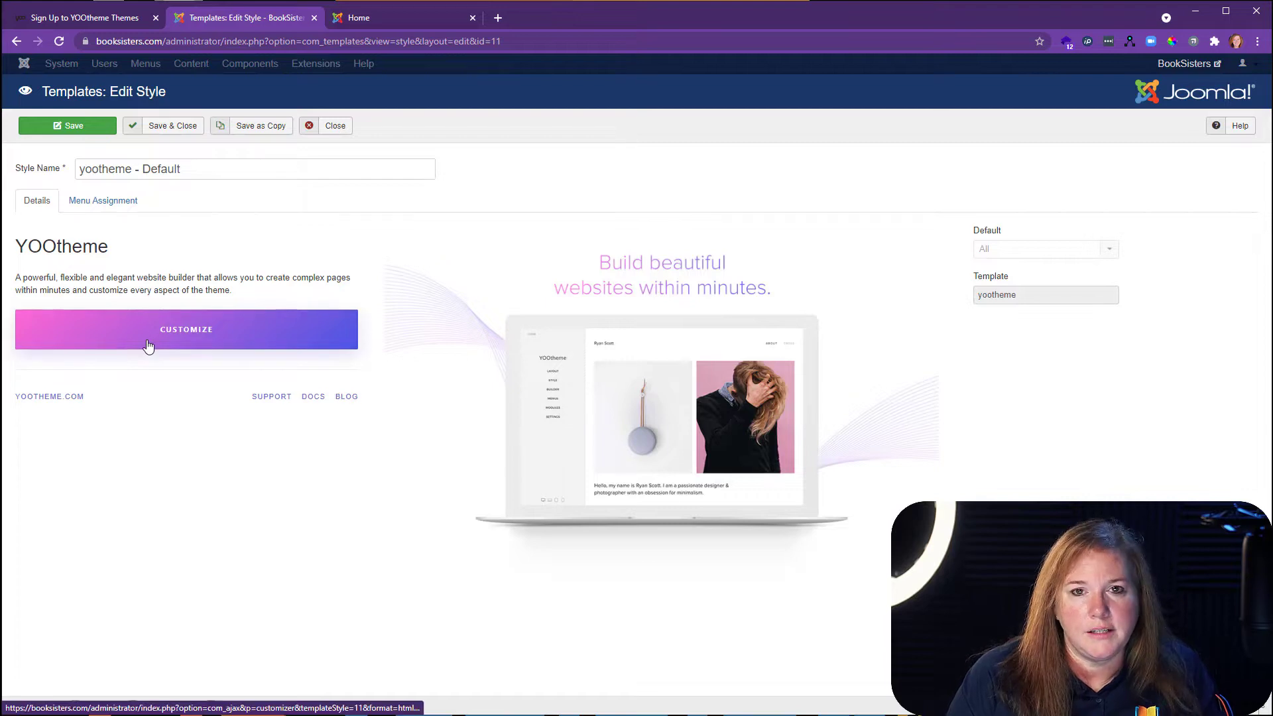
Step: Launch the YOOtheme customizer and set the header layout to Horizontal Center
click(208, 342)
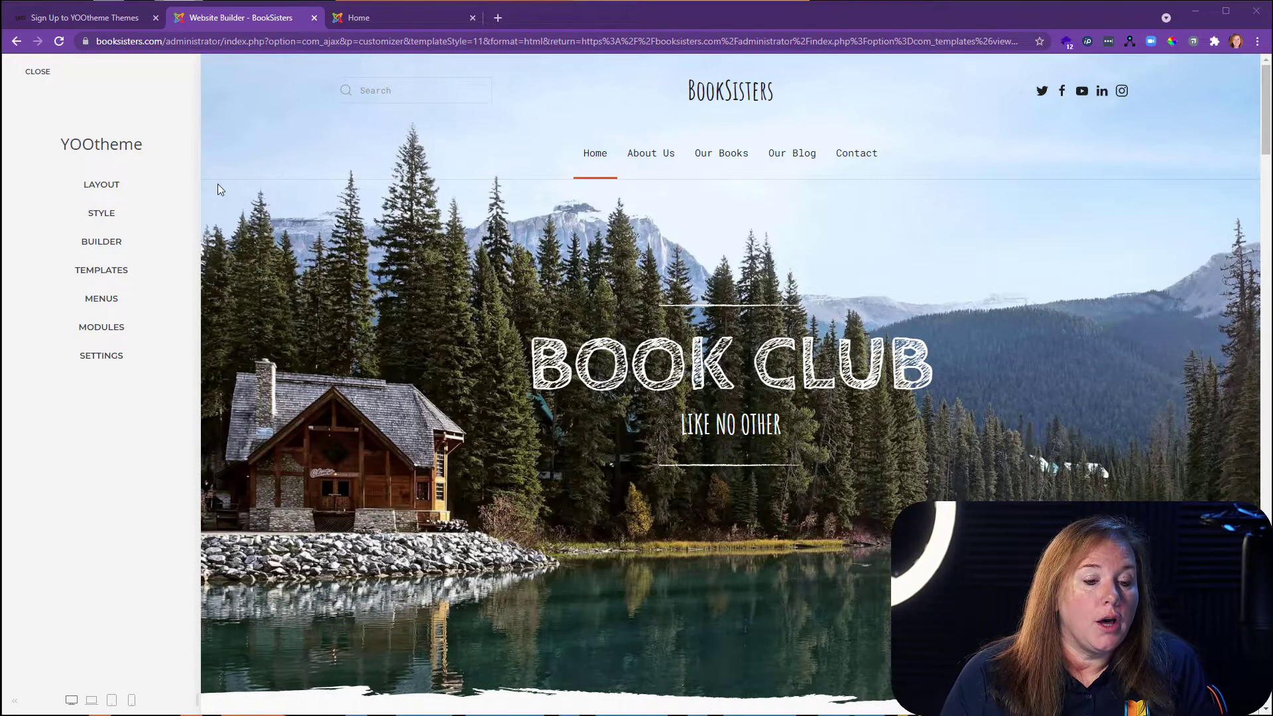
click(111, 188)
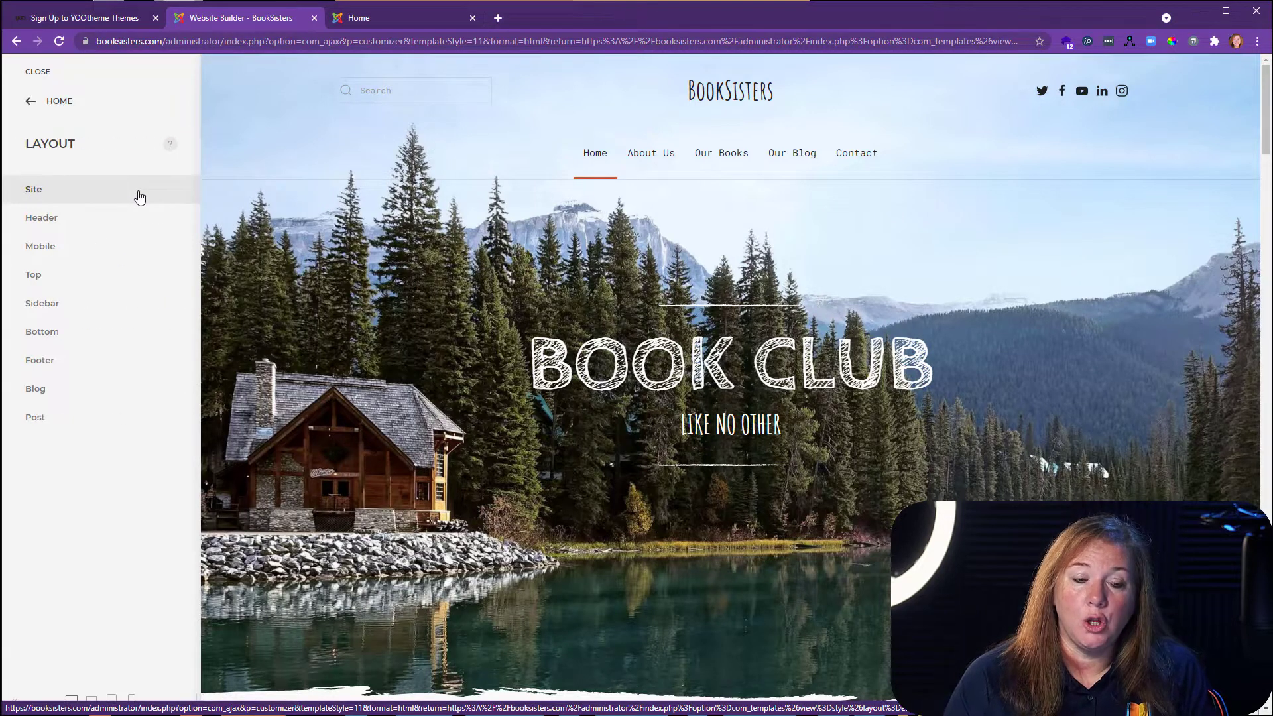
click(140, 224)
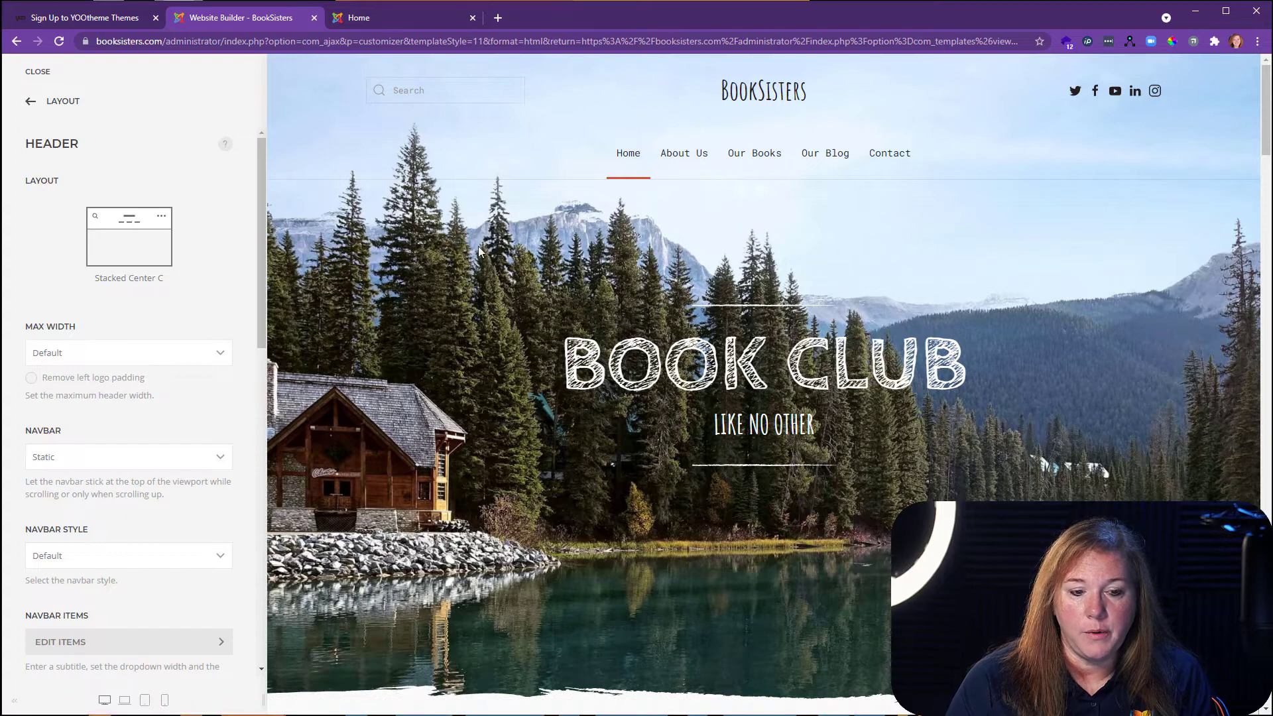
click(157, 244)
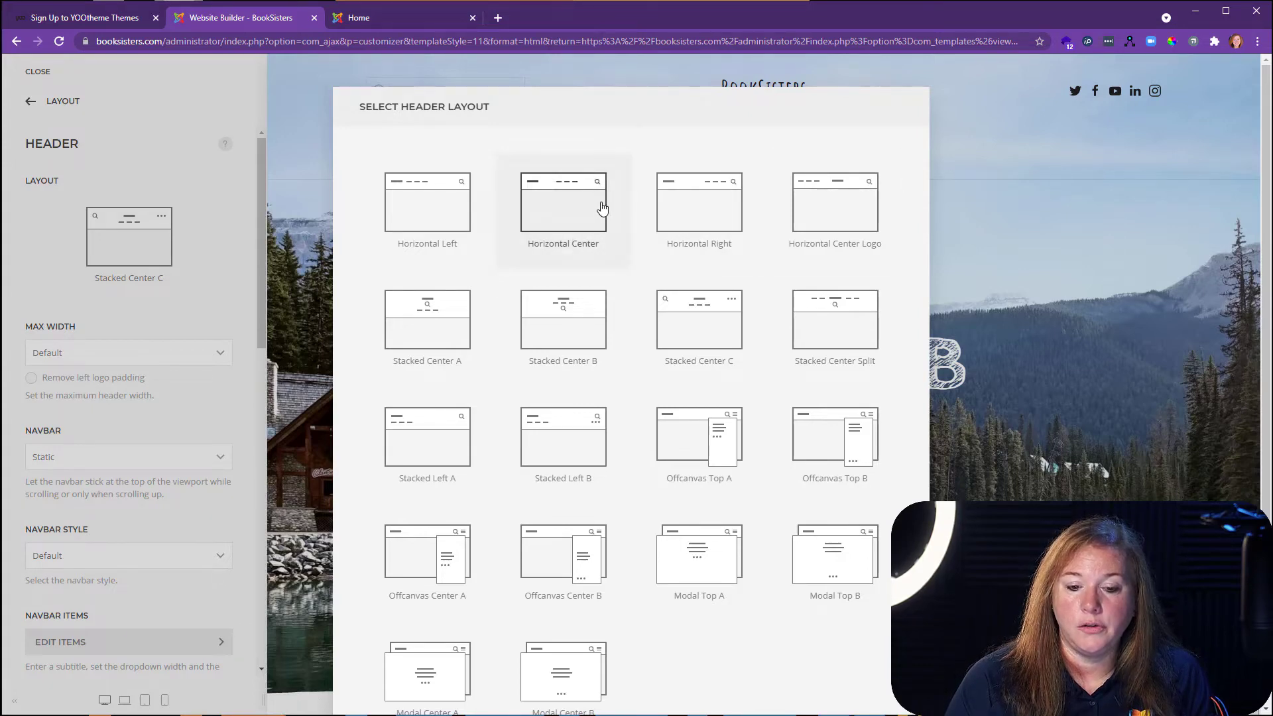
click(582, 203)
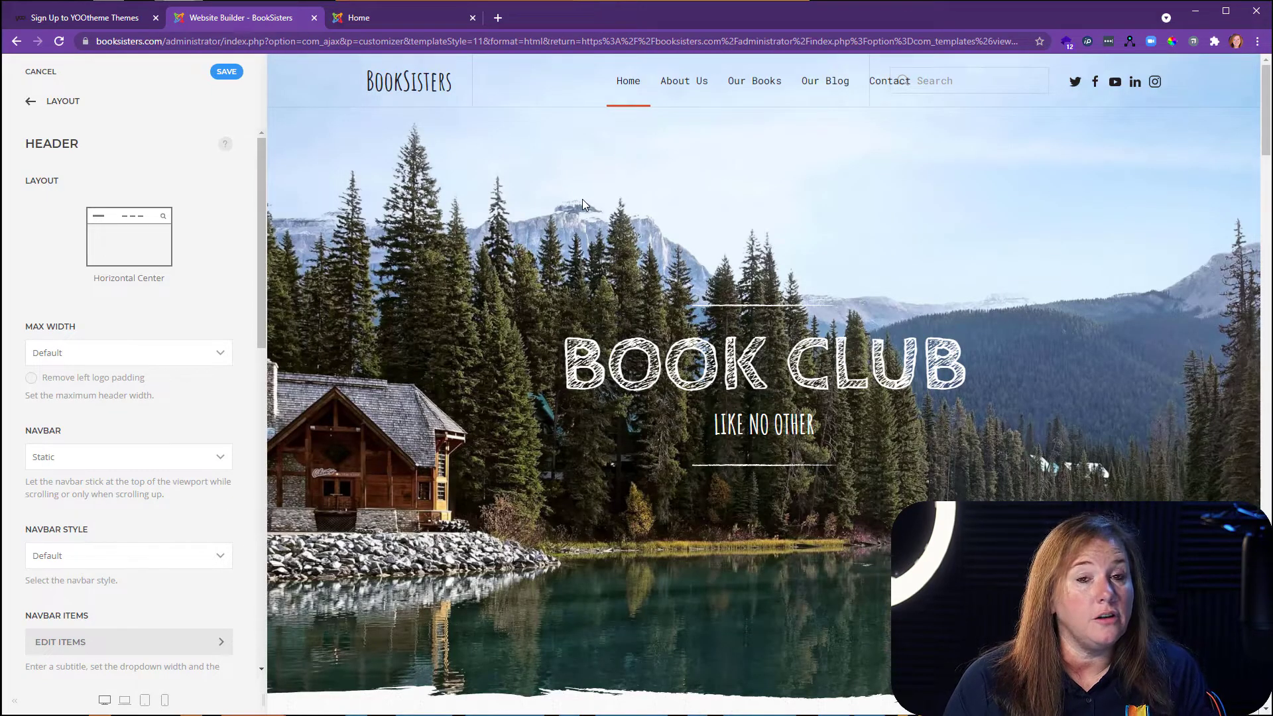
Step: Preview About Us, Our Books and Home, then switch the header to Stacked Center C
click(687, 82)
click(751, 82)
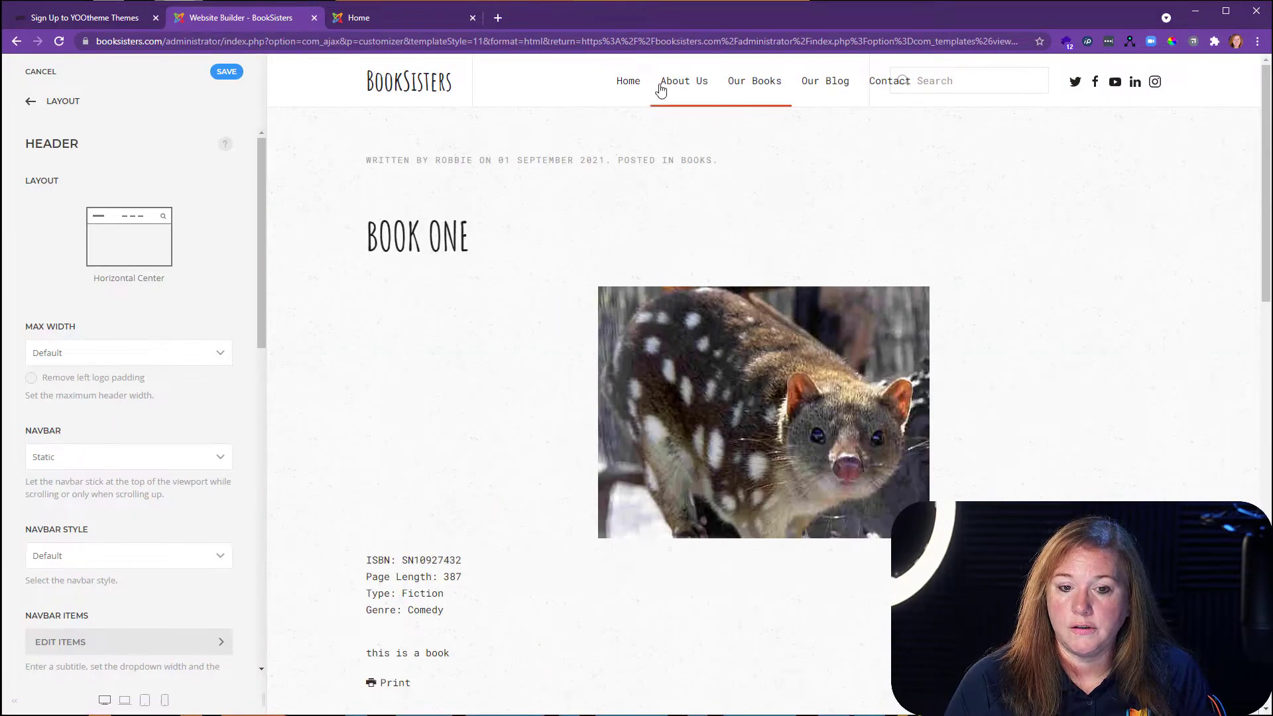
click(627, 81)
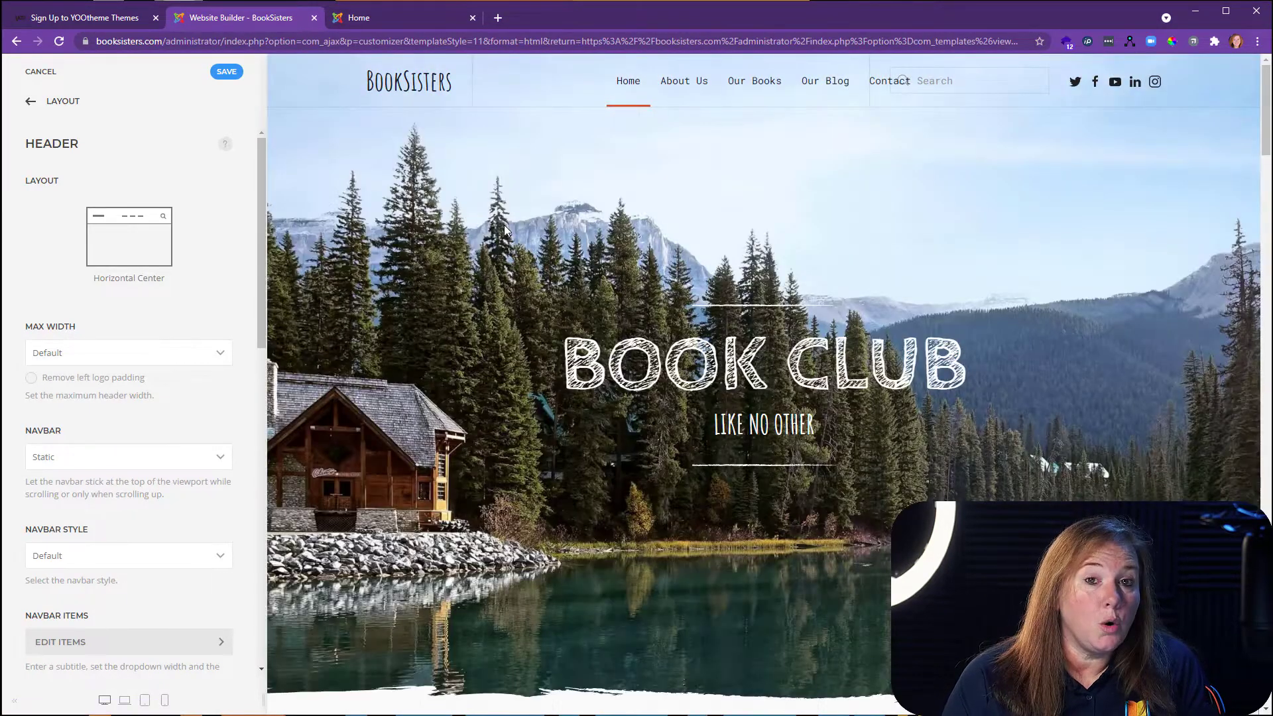
click(119, 229)
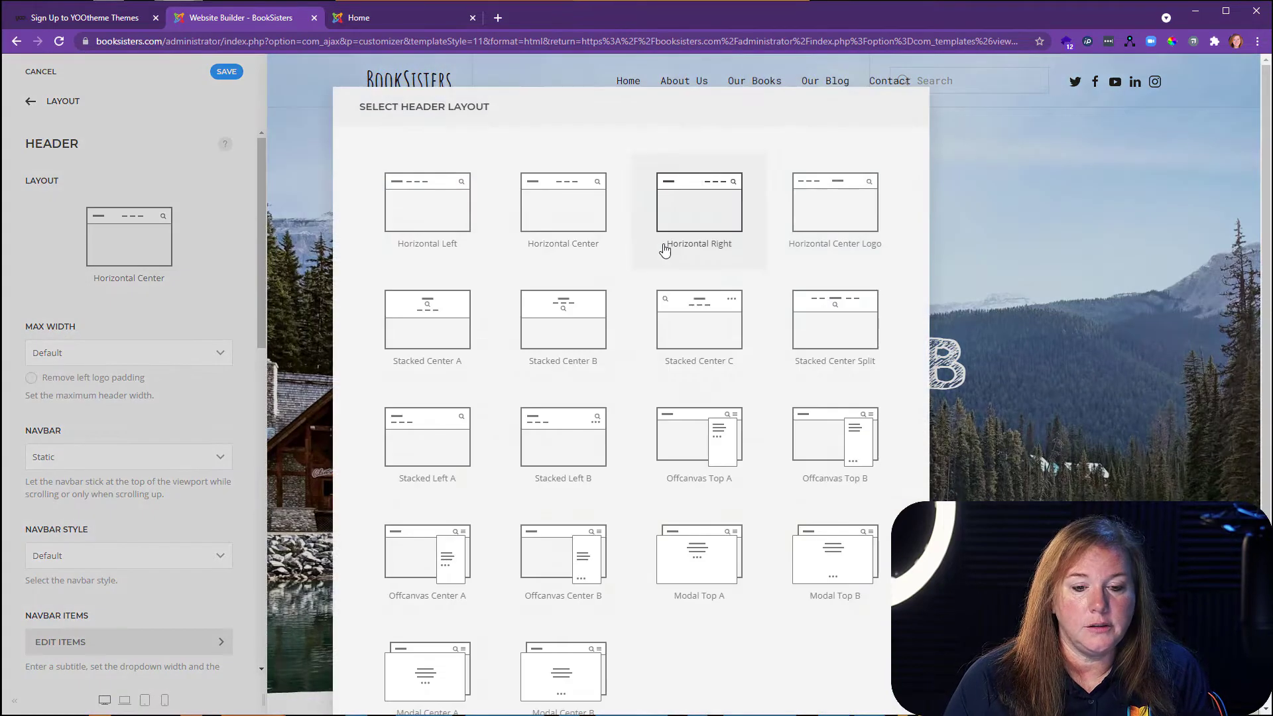
click(689, 318)
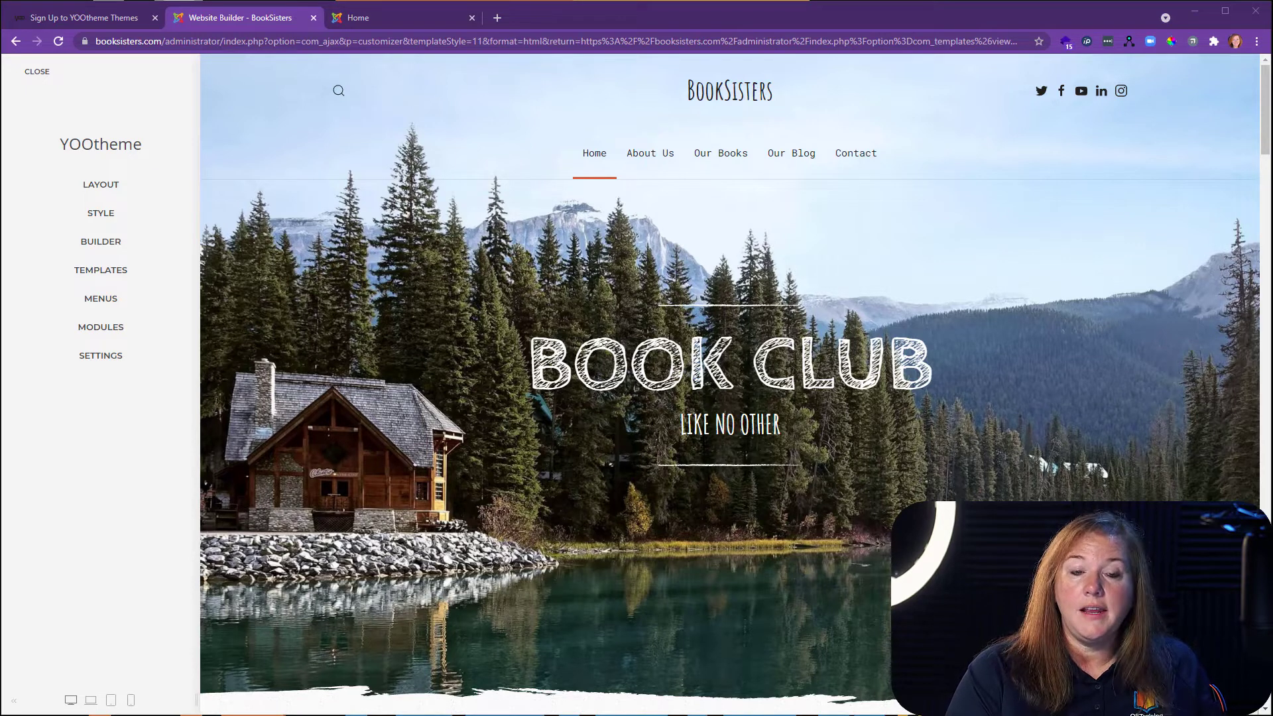
click(103, 213)
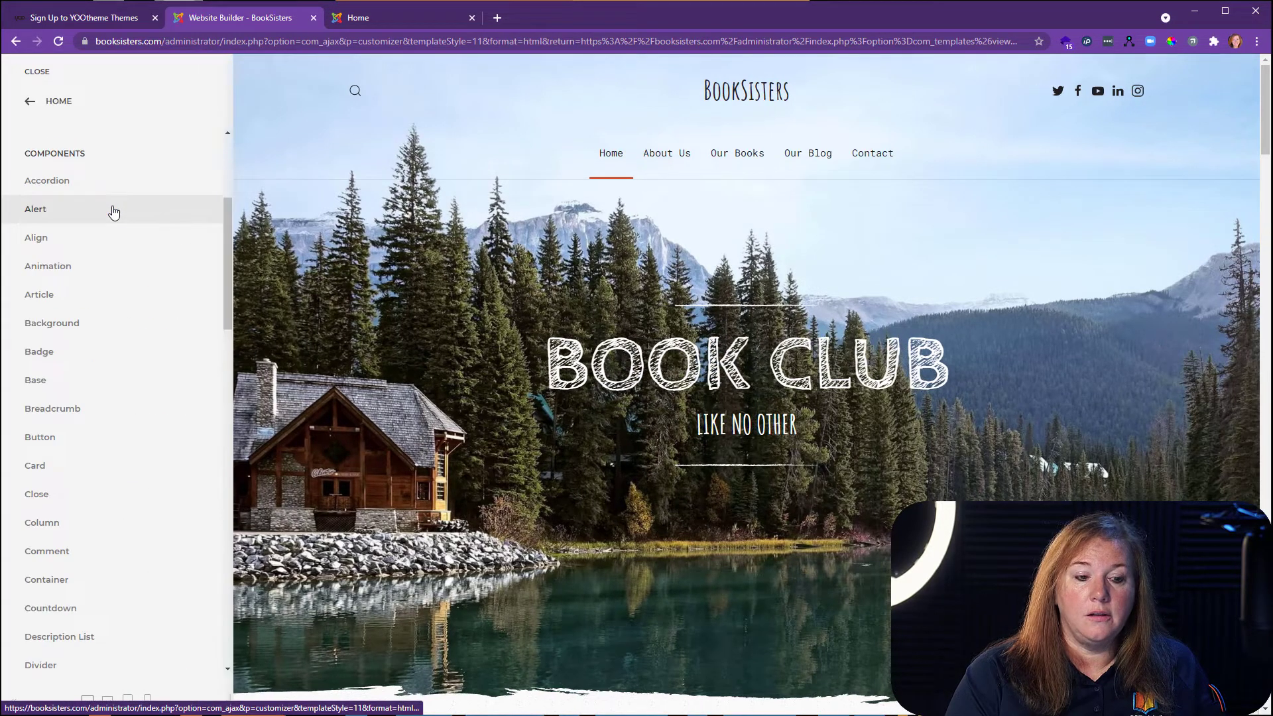
click(166, 442)
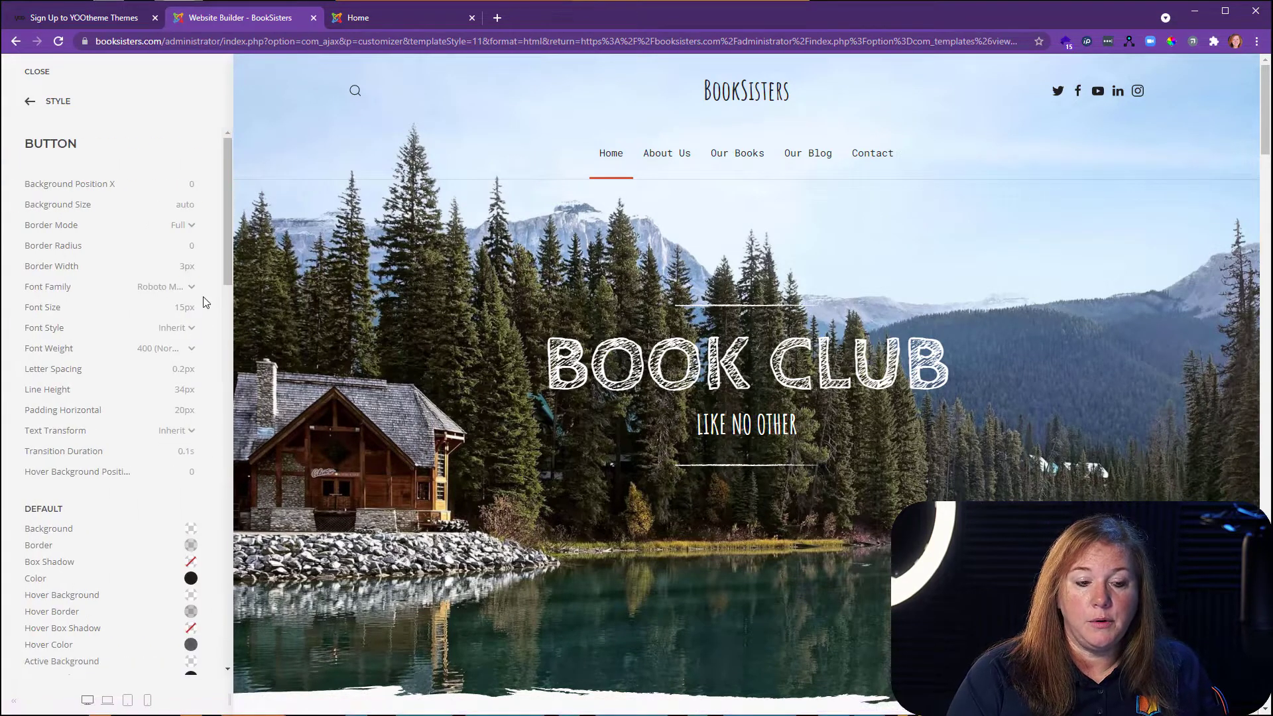
drag(221, 173, 206, 110)
click(29, 103)
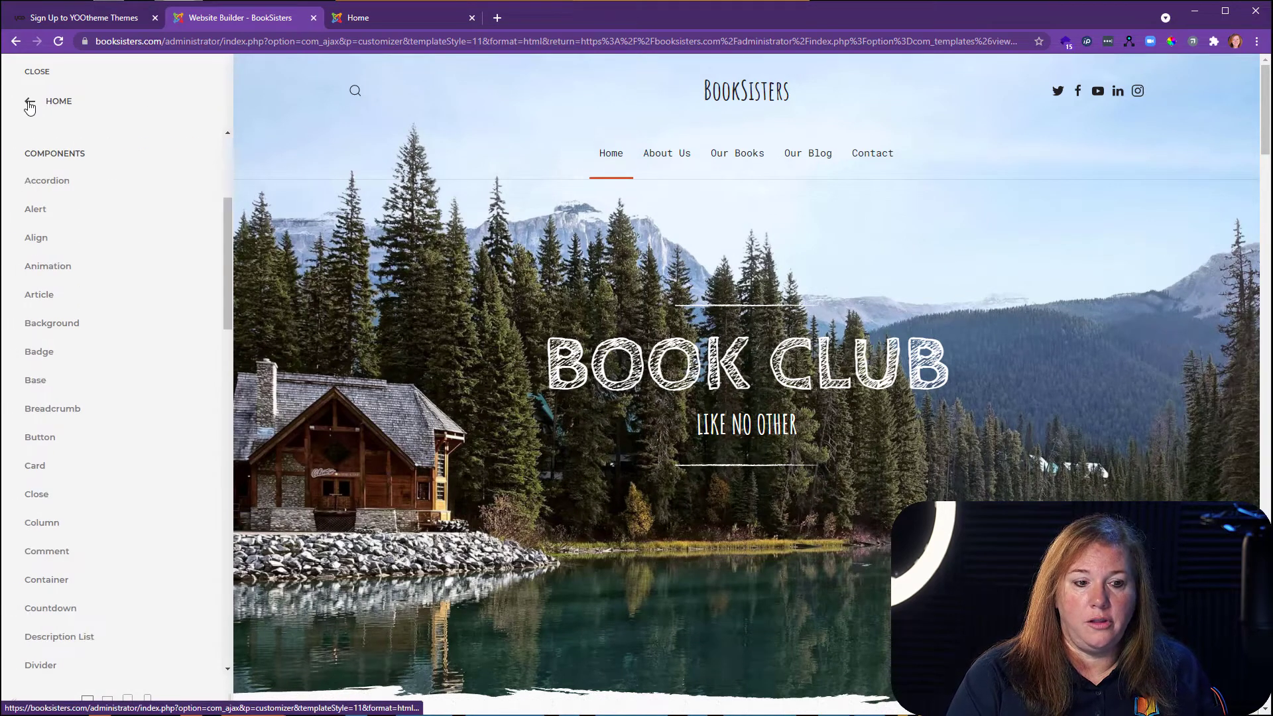
click(30, 104)
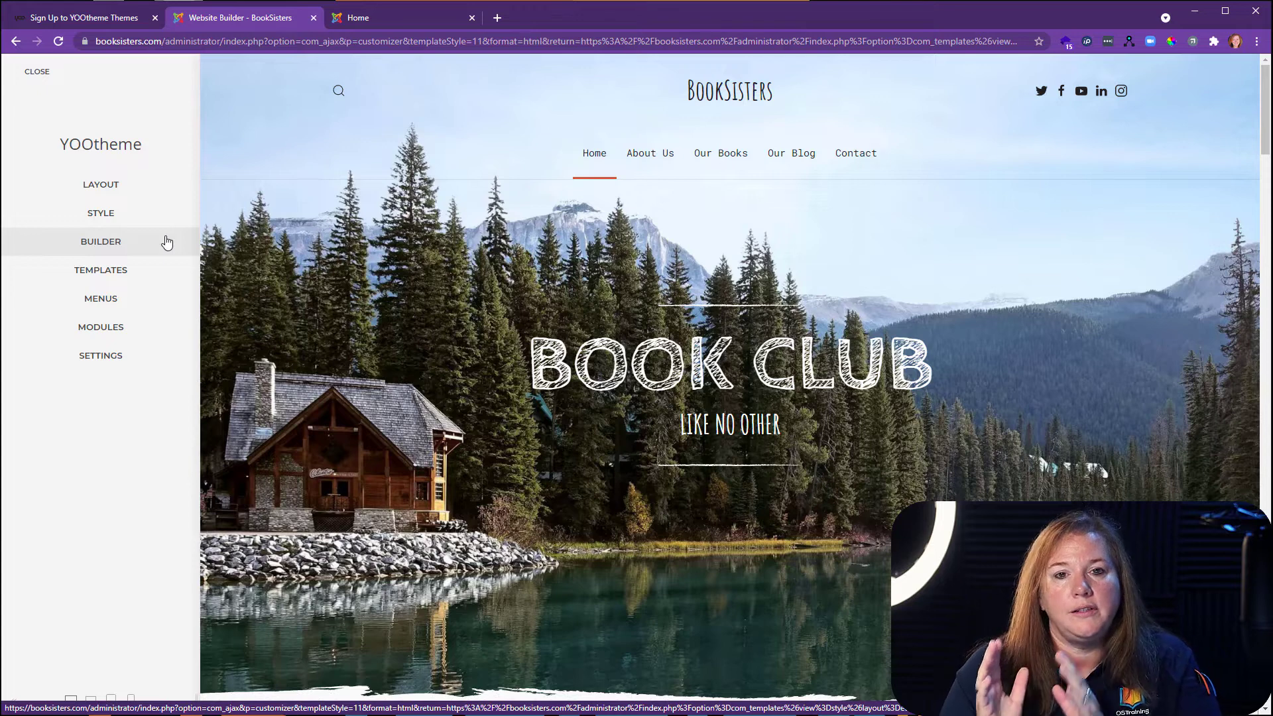
Step: Load the Contact page in the preview and open it in the page builder
click(861, 156)
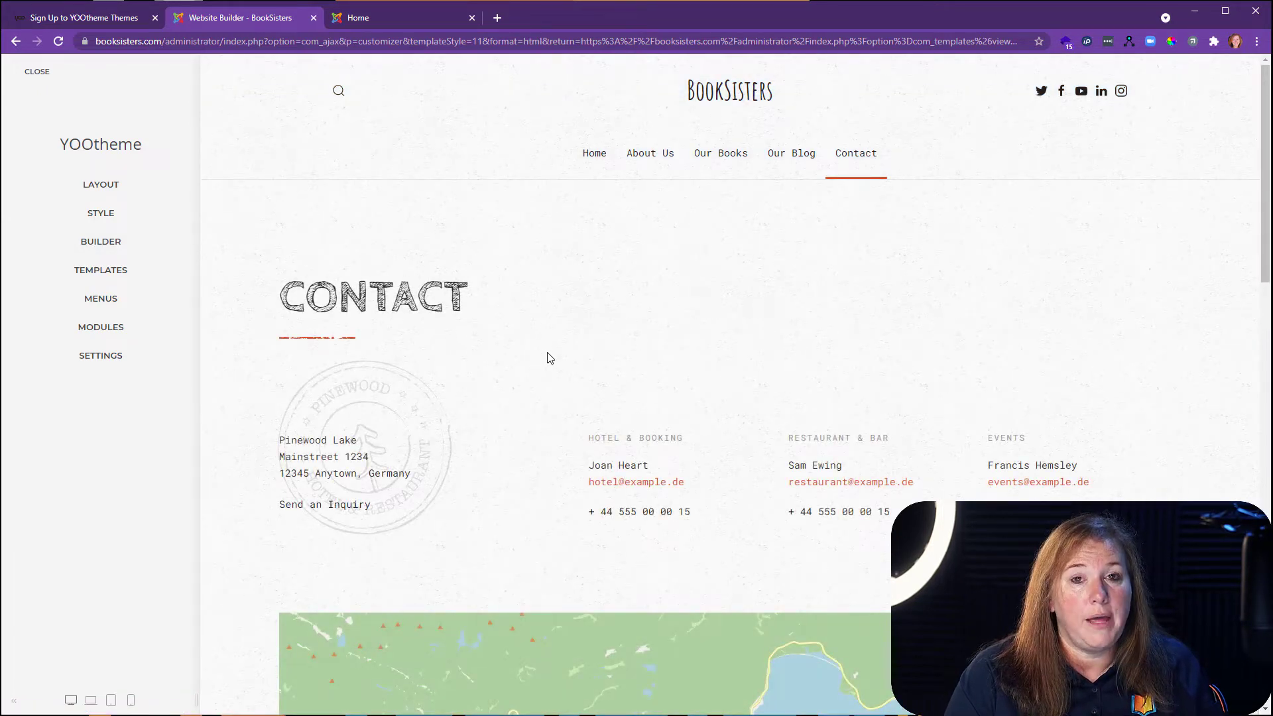
scroll(549, 323, down, 3)
scroll(532, 262, up, 3)
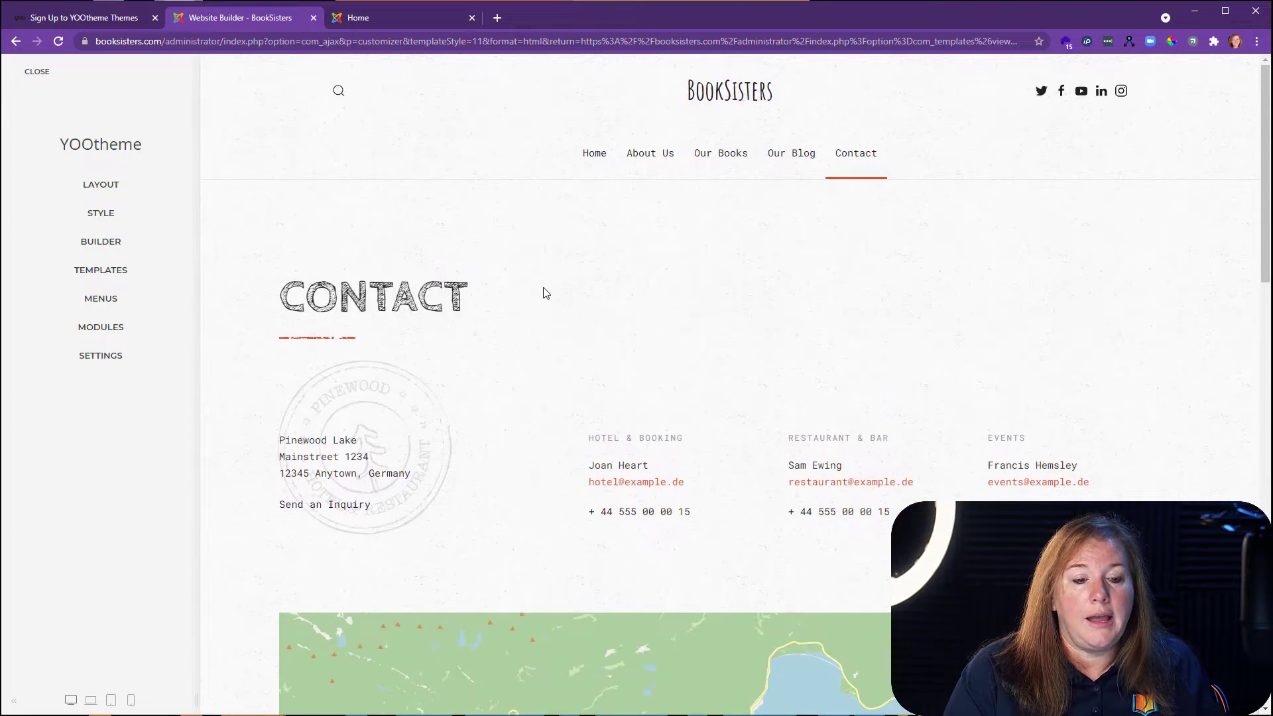
click(120, 243)
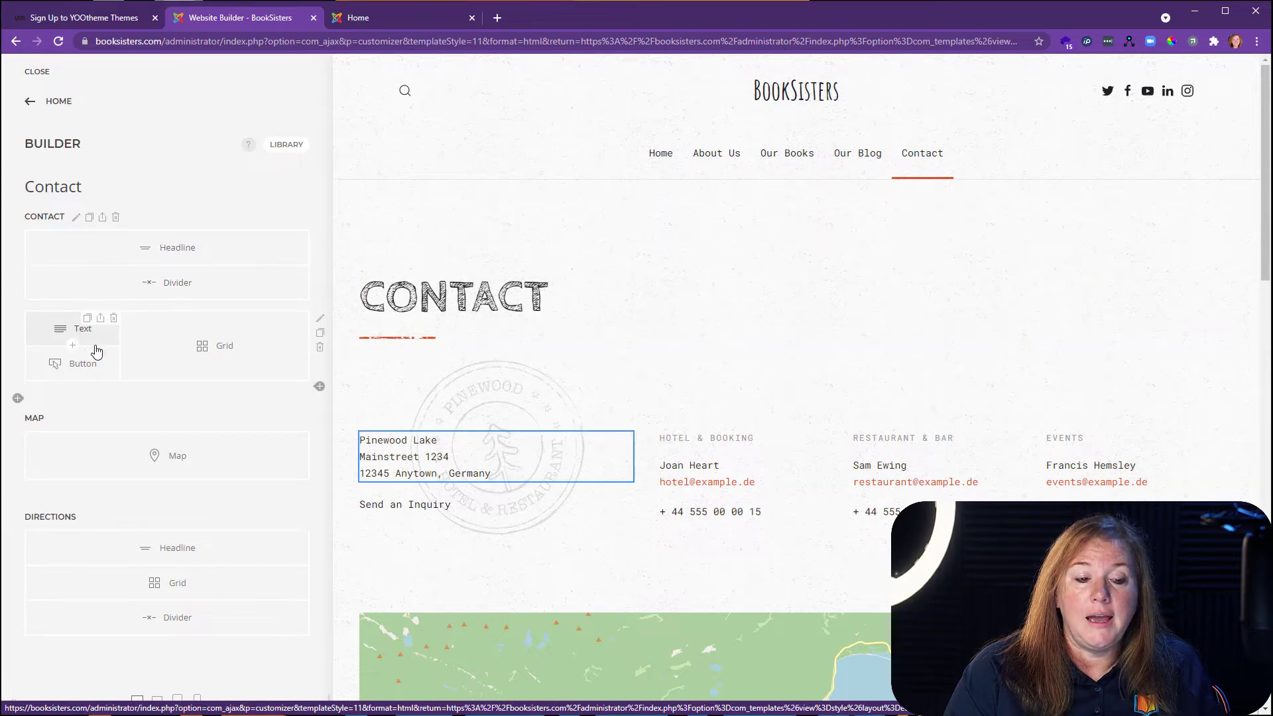
click(291, 152)
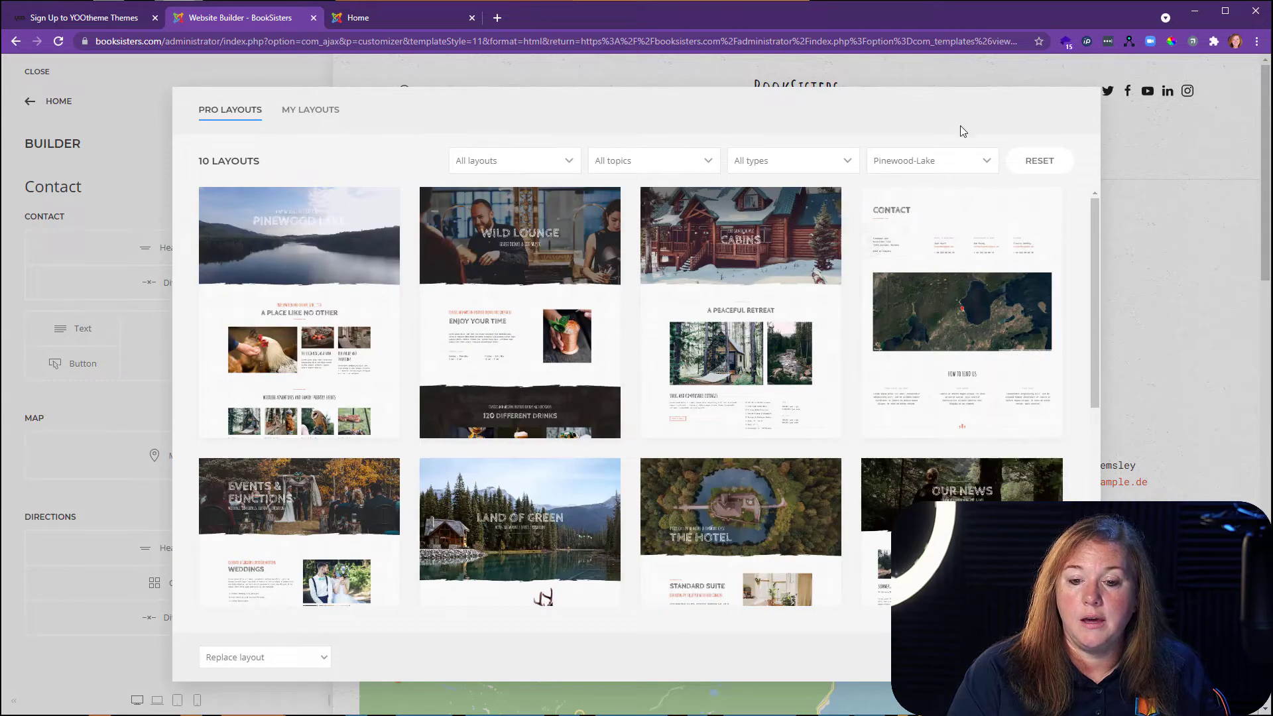
click(968, 156)
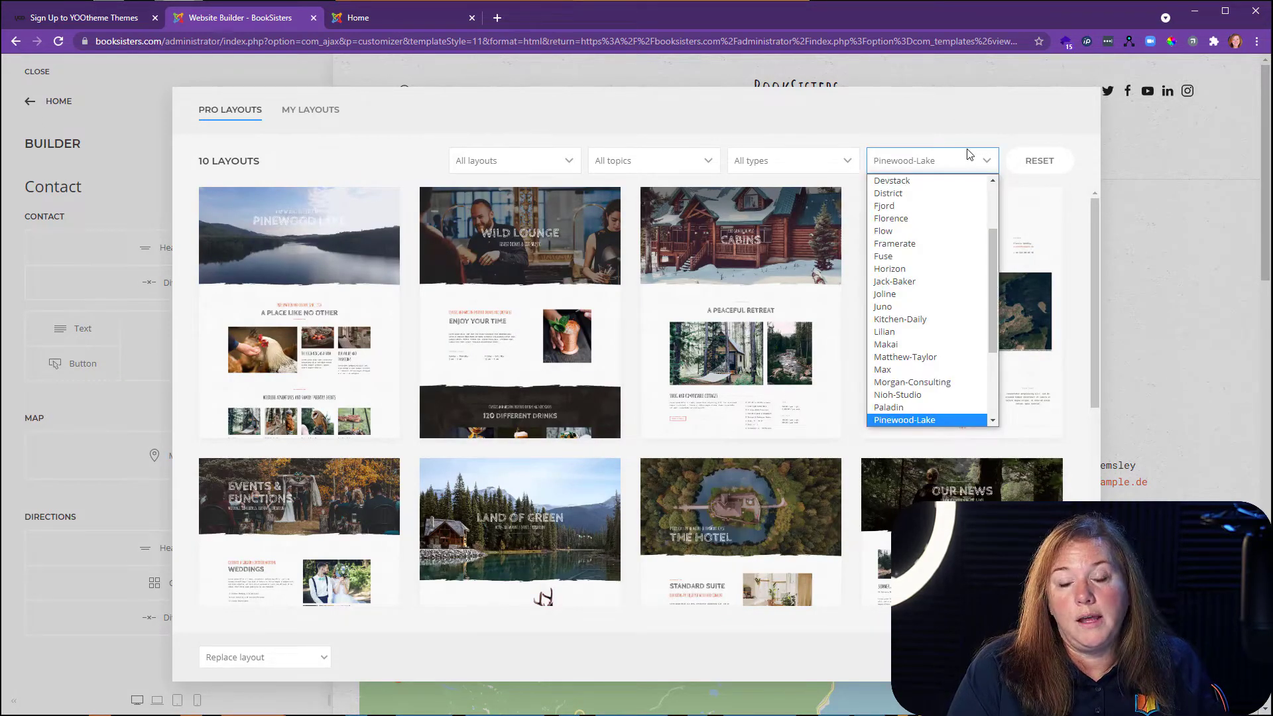
scroll(888, 218, up, 1)
drag(997, 248, 1001, 201)
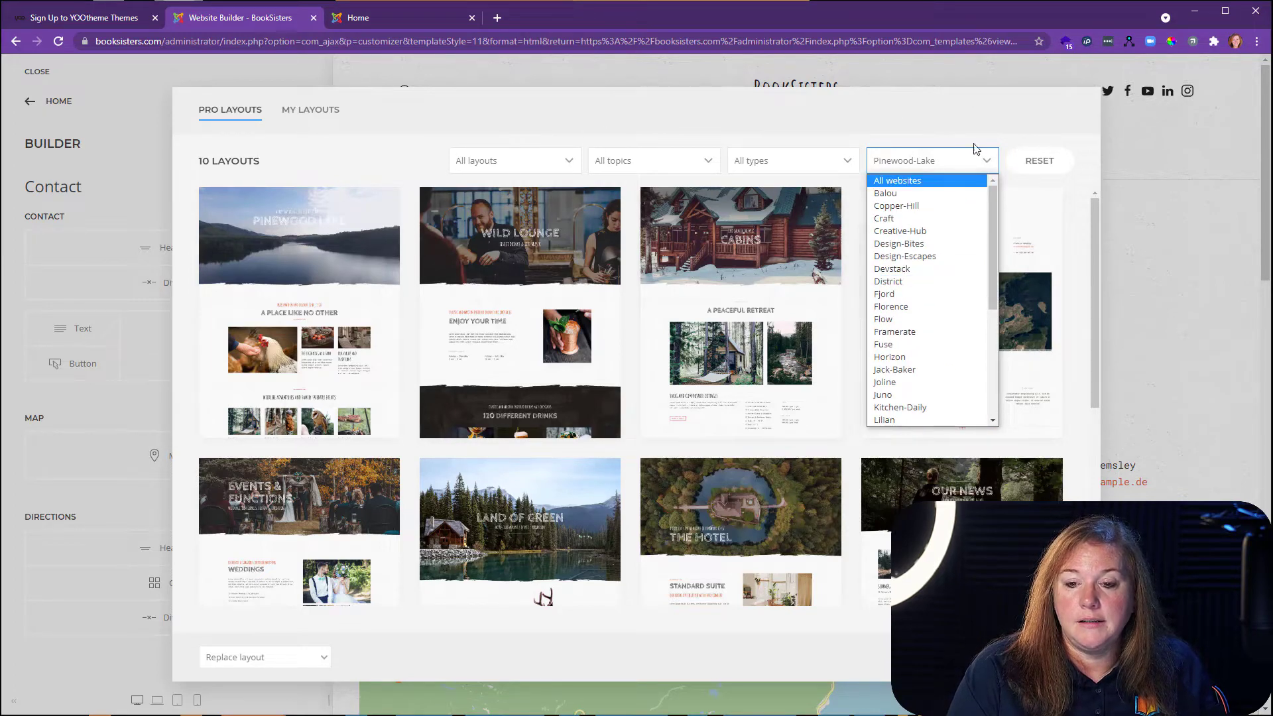
key(Escape)
key(Escape)
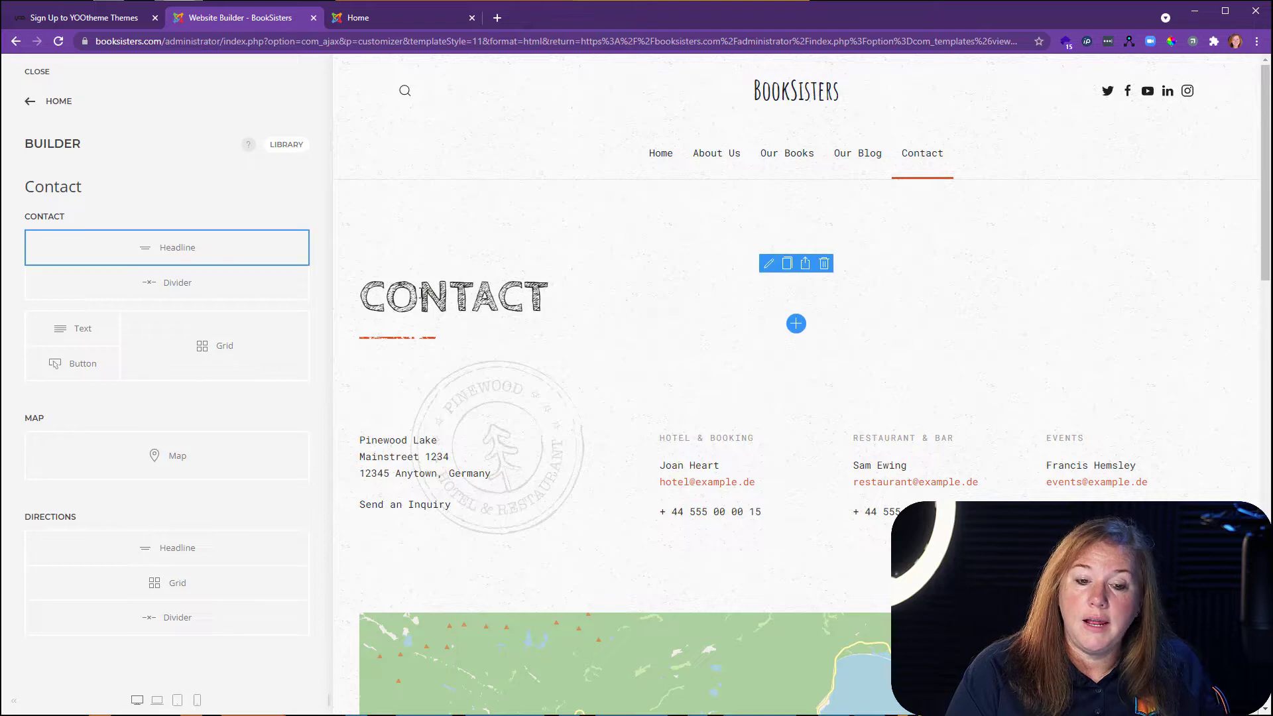
Step: Change the Contact page headline to 'Contact Us' and return to the element outline
click(295, 259)
text(Us)
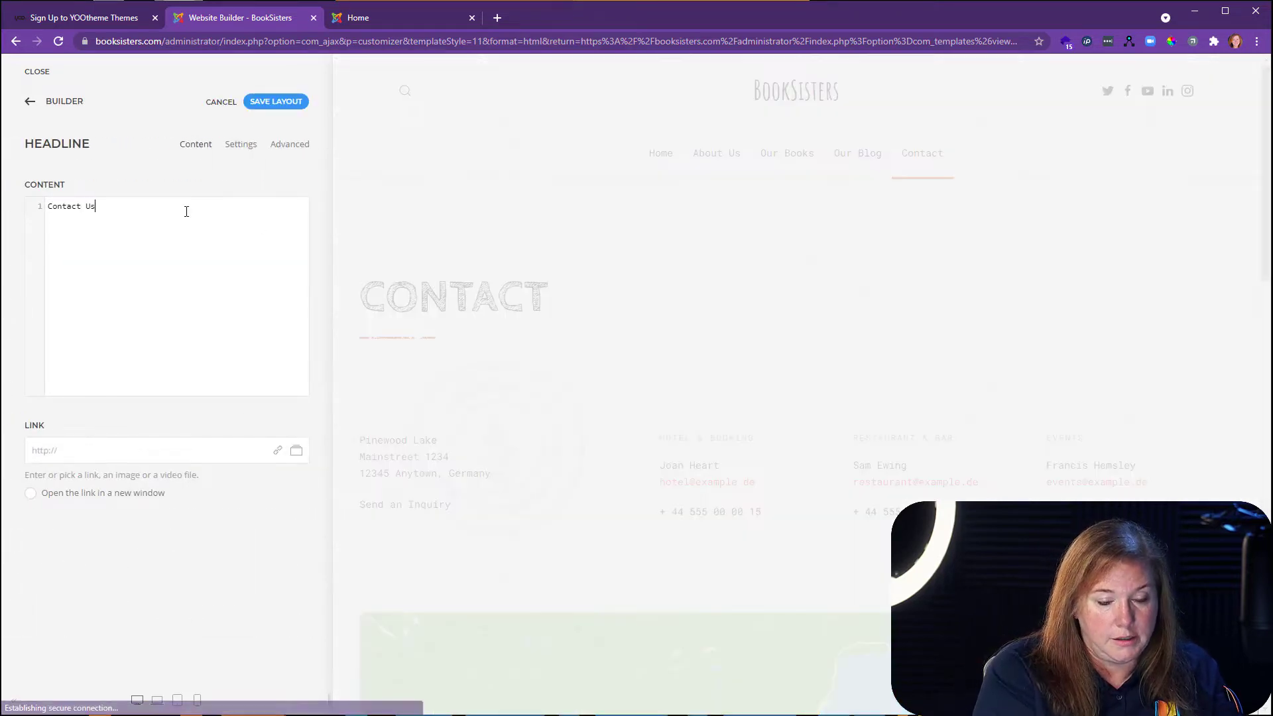
click(30, 101)
scroll(729, 398, down, 4)
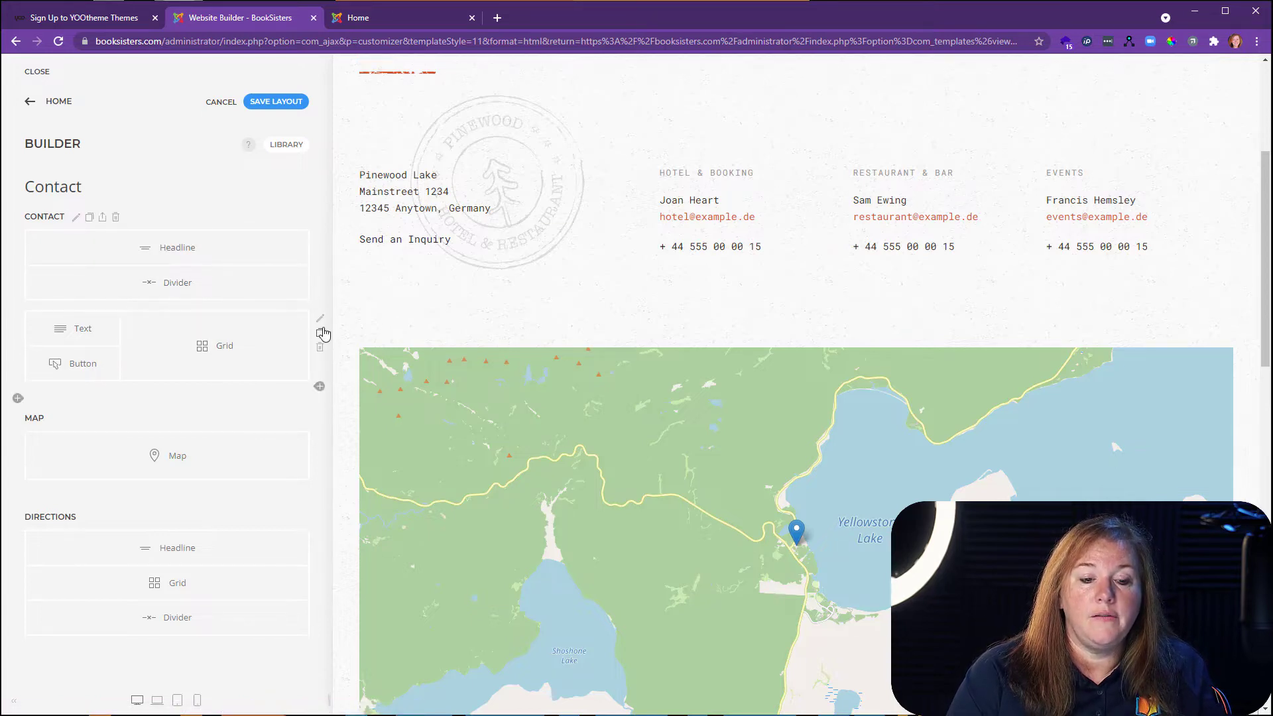
click(321, 324)
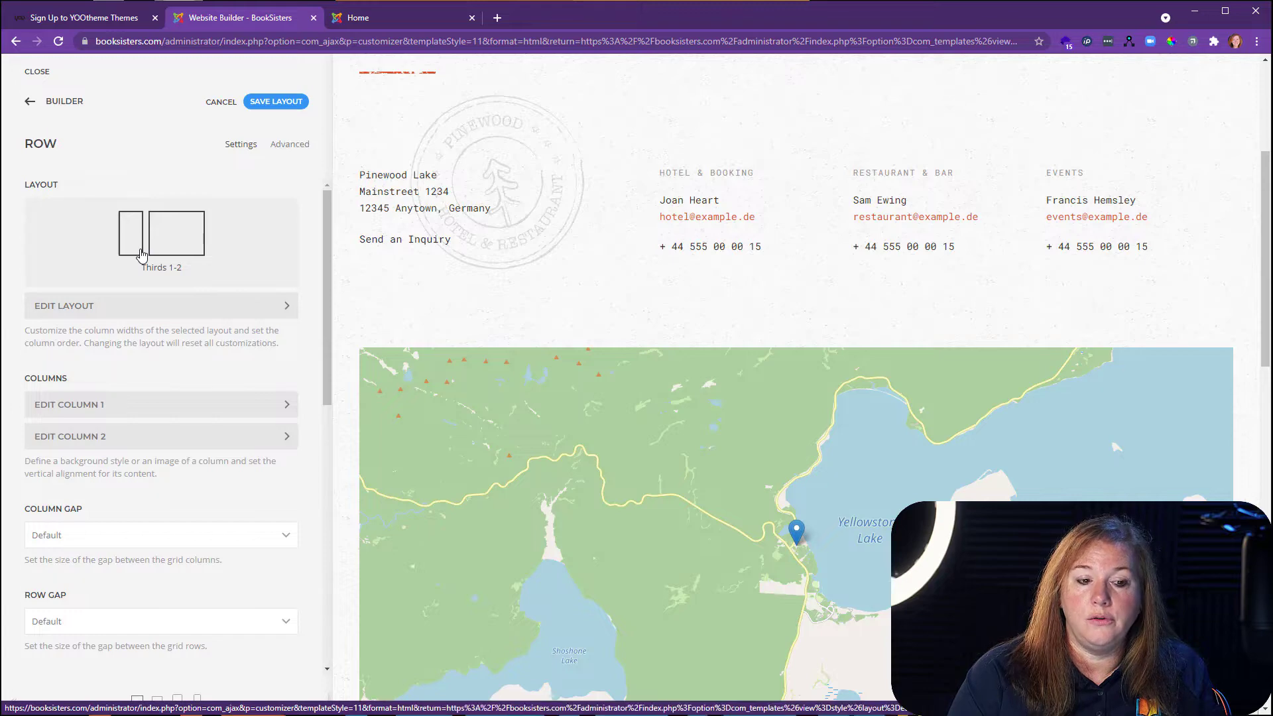
click(176, 253)
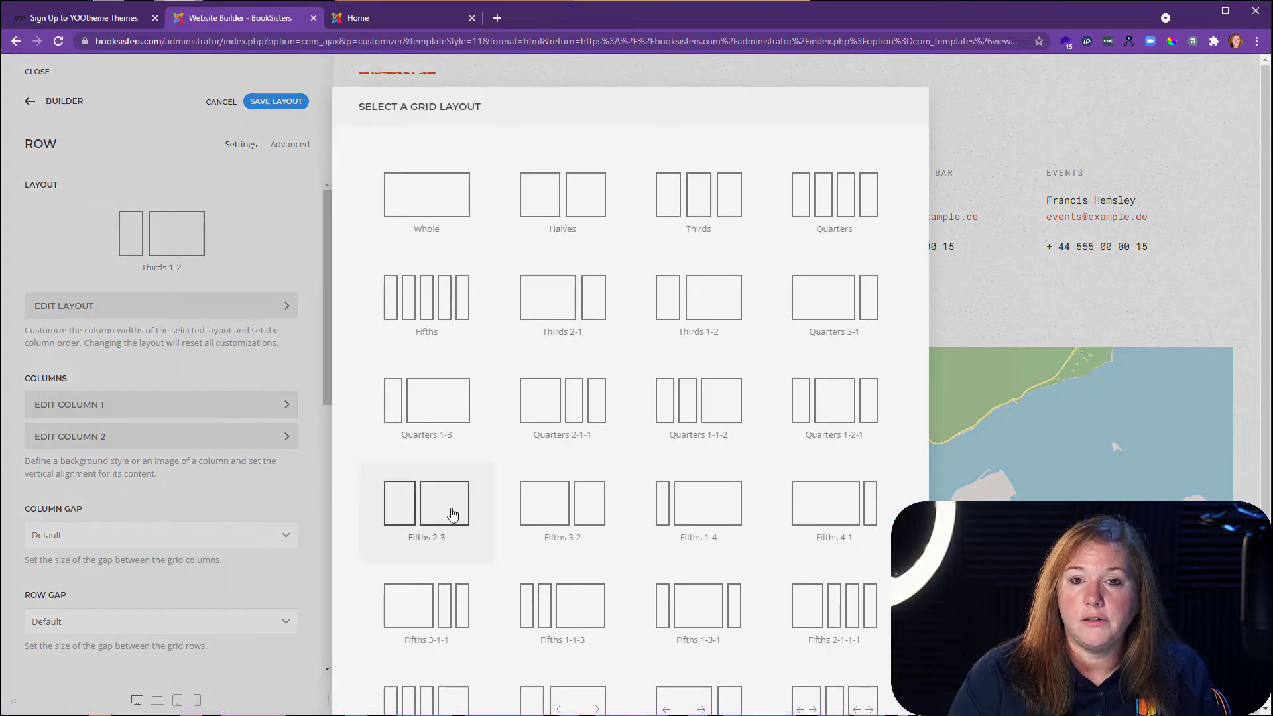
click(997, 163)
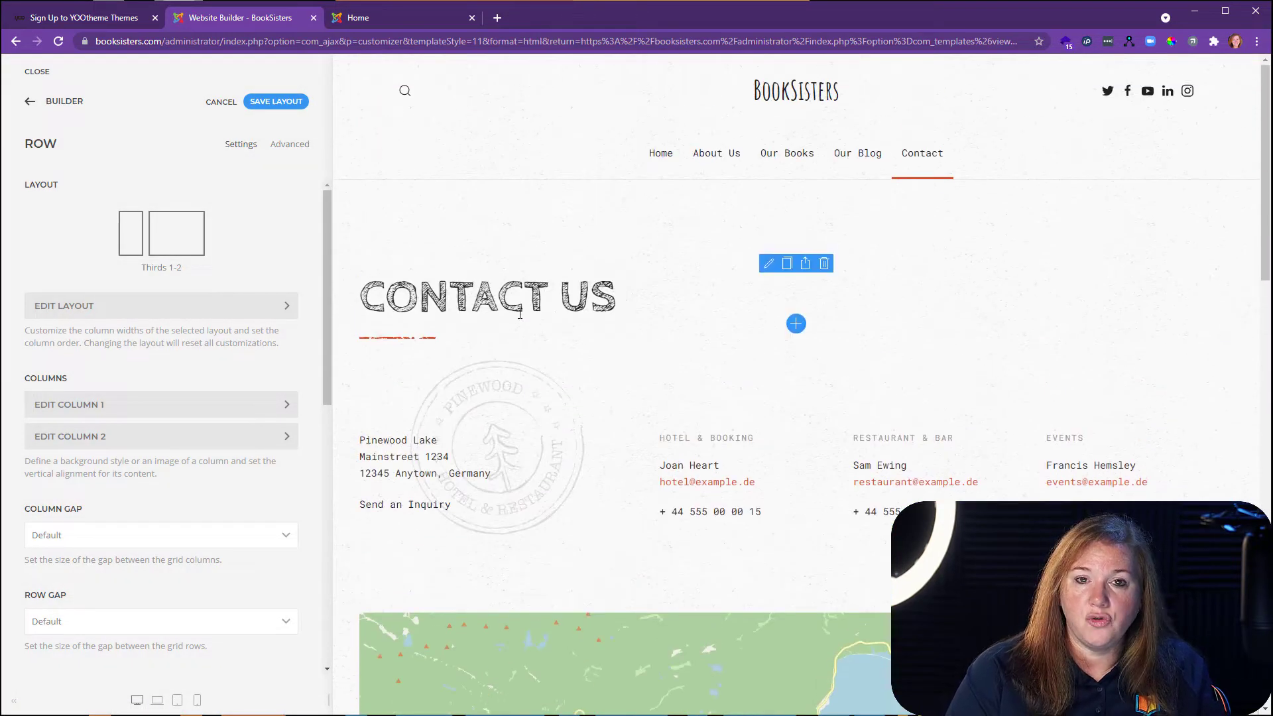
Step: Leave the Contact page builder, discarding the unsaved 'Contact Us' headline change
click(31, 102)
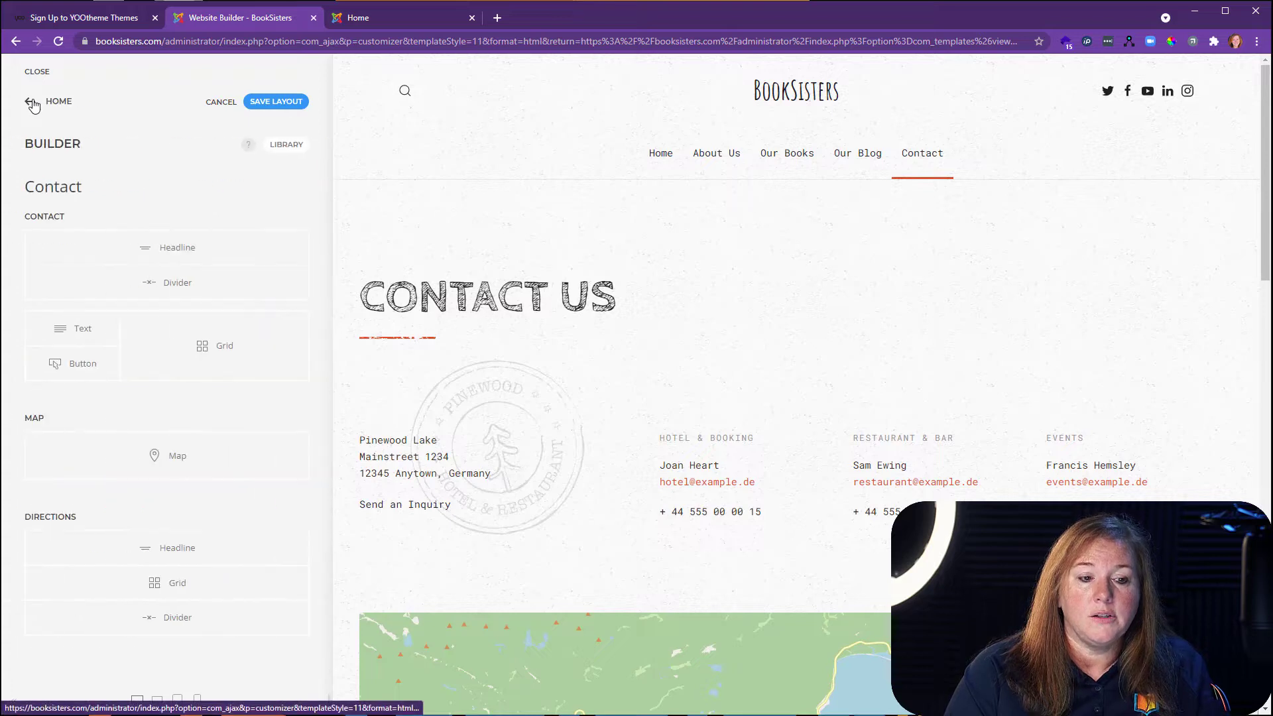
click(32, 102)
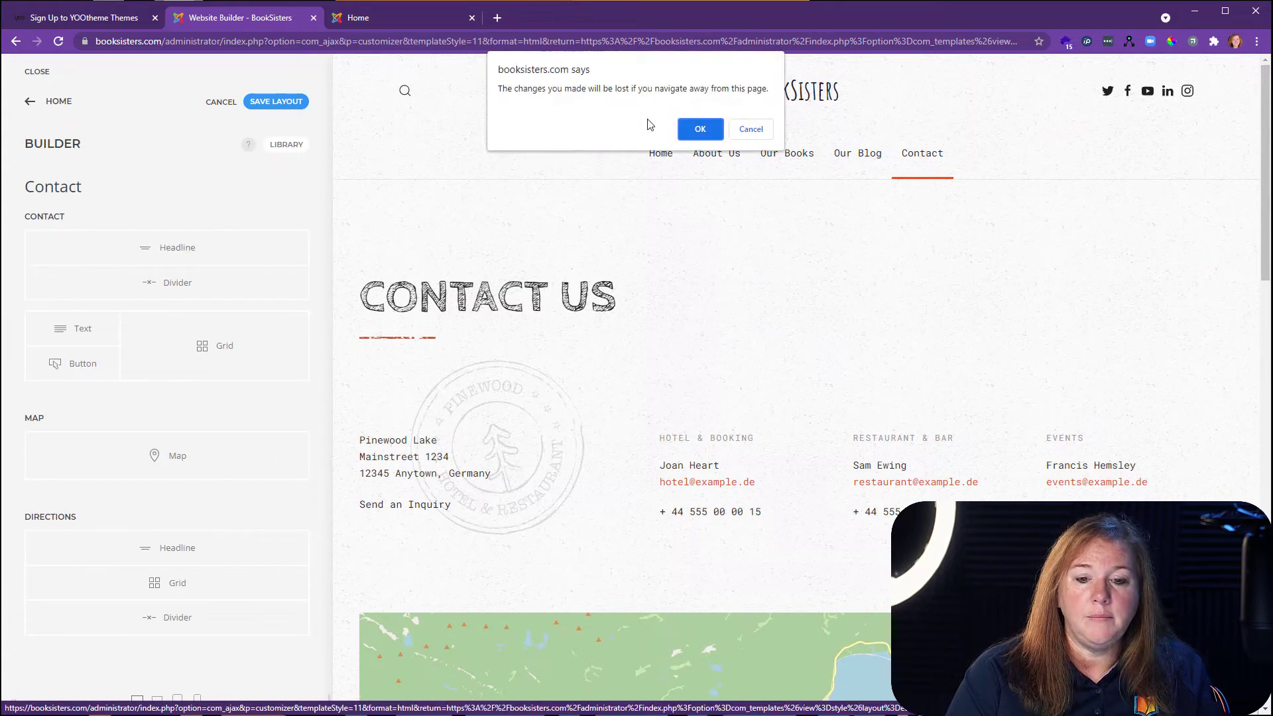
click(701, 129)
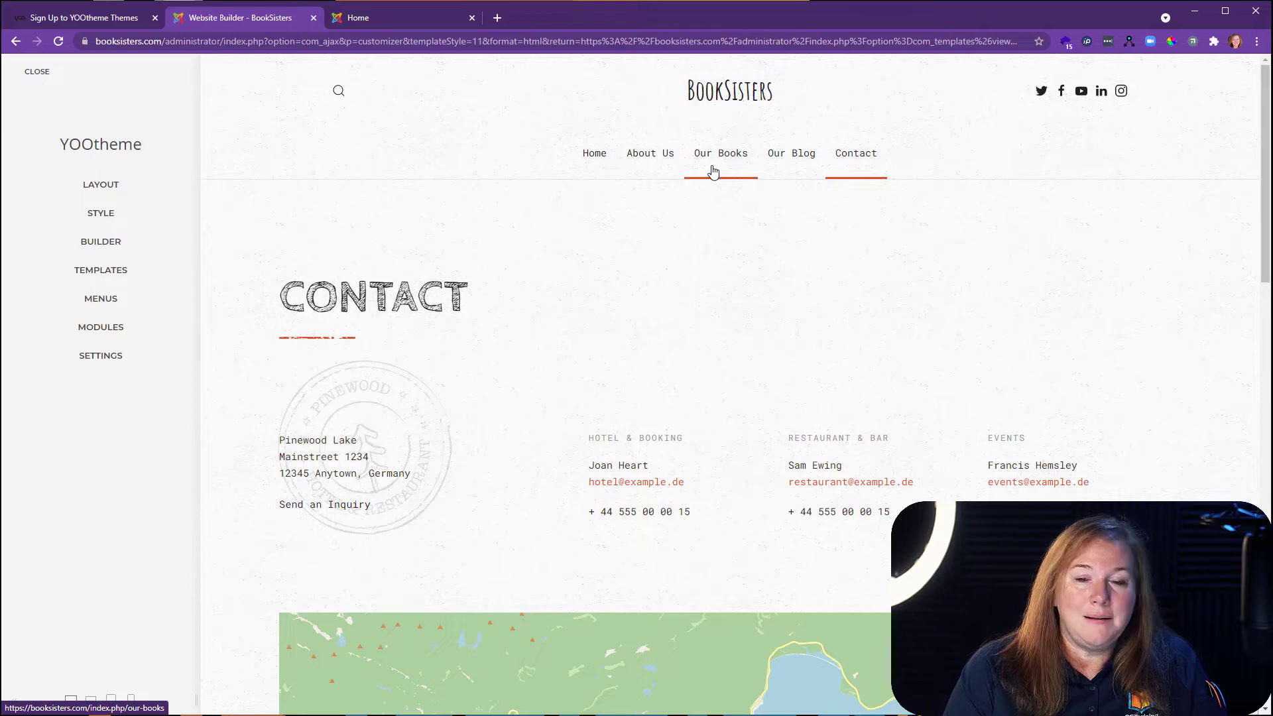
Step: Preview the Our Blog page with its 'Updates From the Book Club' hero
click(783, 154)
scroll(796, 431, down, 1)
scroll(795, 429, up, 1)
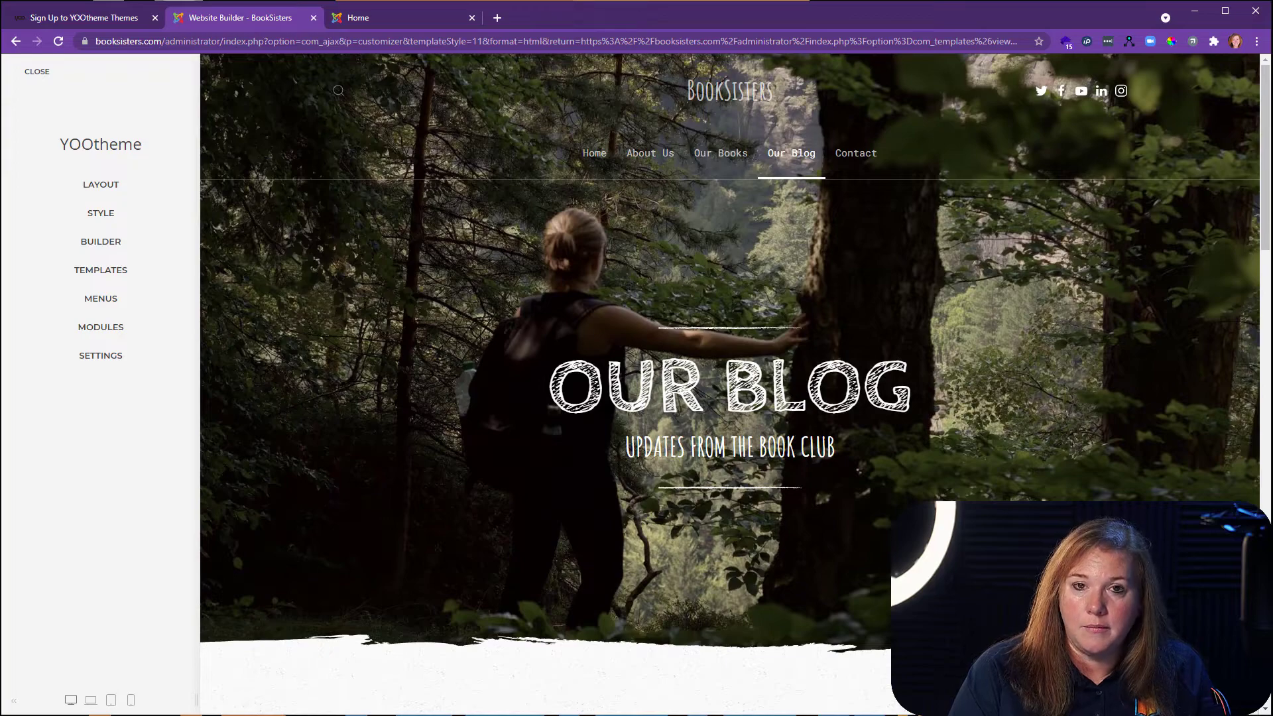
scroll(798, 425, down, 8)
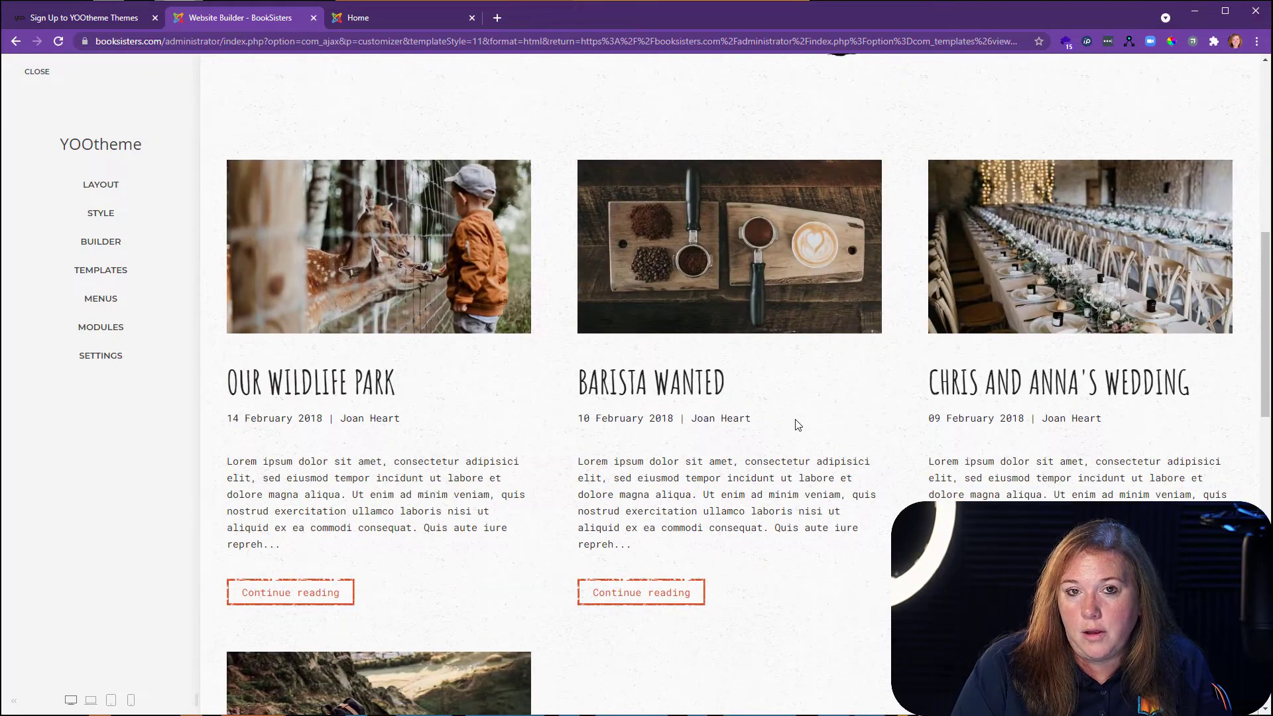
scroll(799, 421, up, 8)
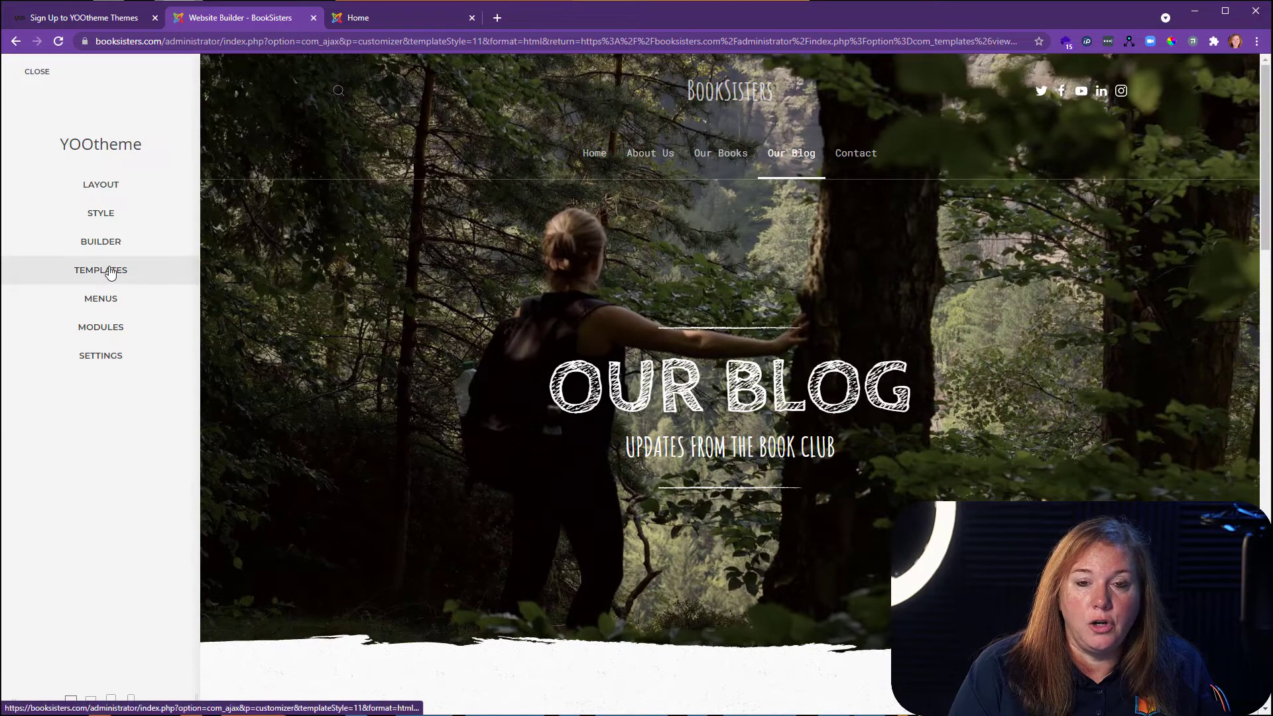
Step: Go to Templates, inspect the Blog Page template's layout, then return to the templates list
click(104, 244)
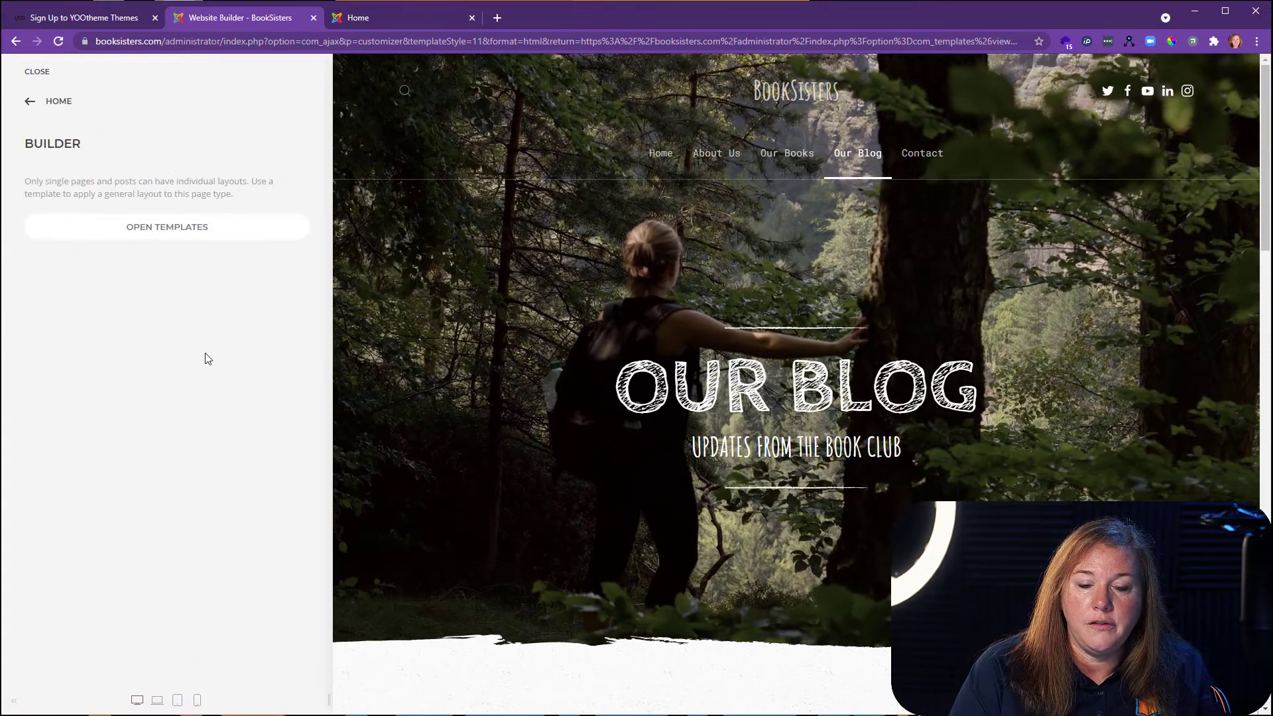
click(29, 104)
click(128, 269)
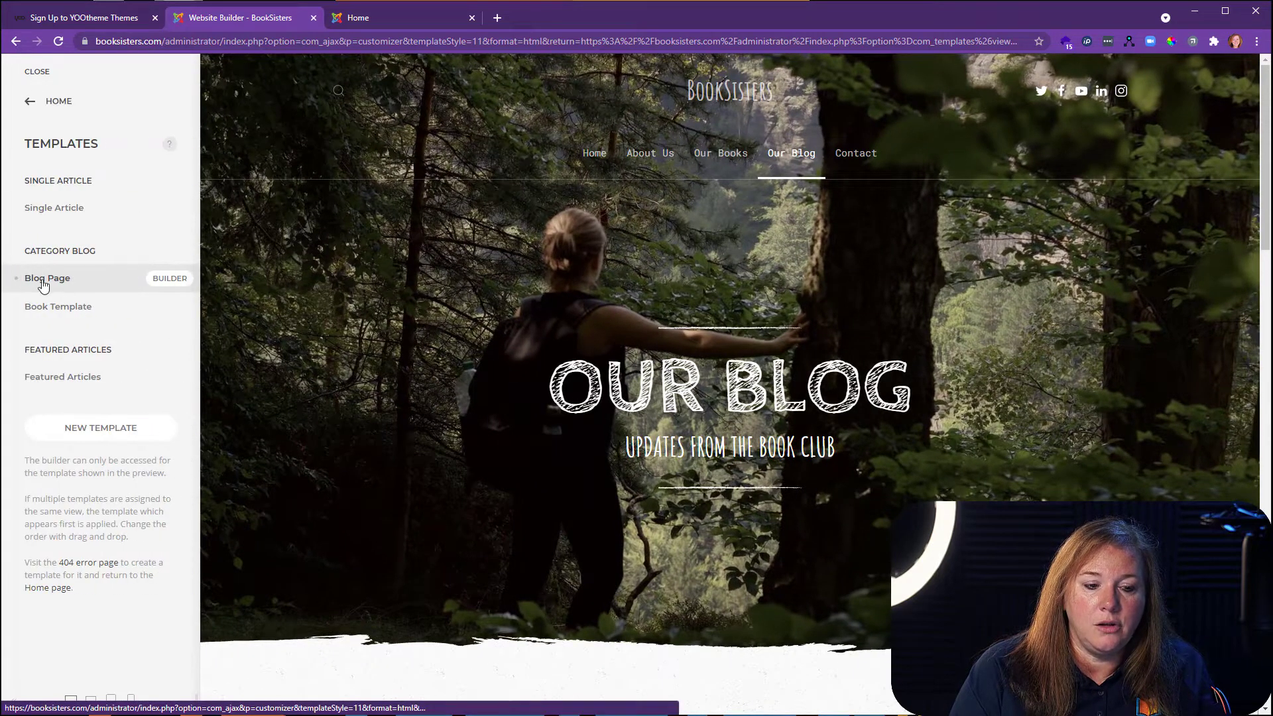
click(171, 285)
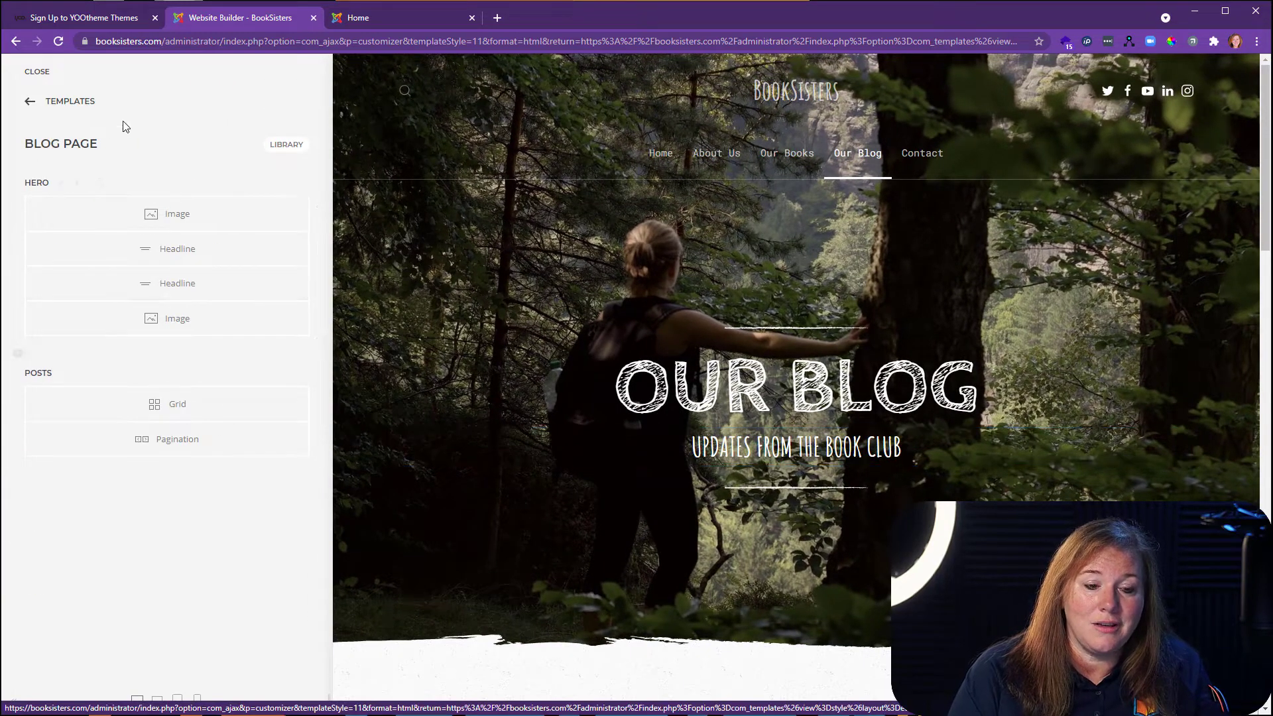
scroll(691, 476, down, 1)
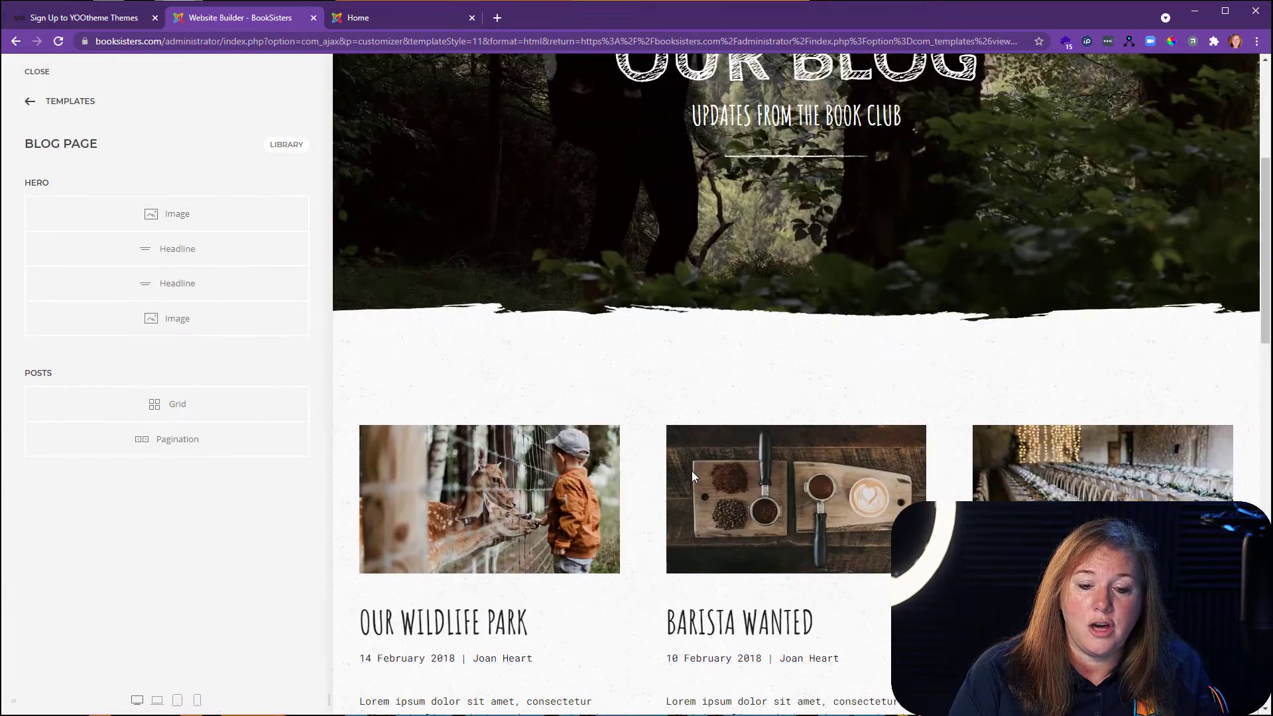
mouse_move(693, 476)
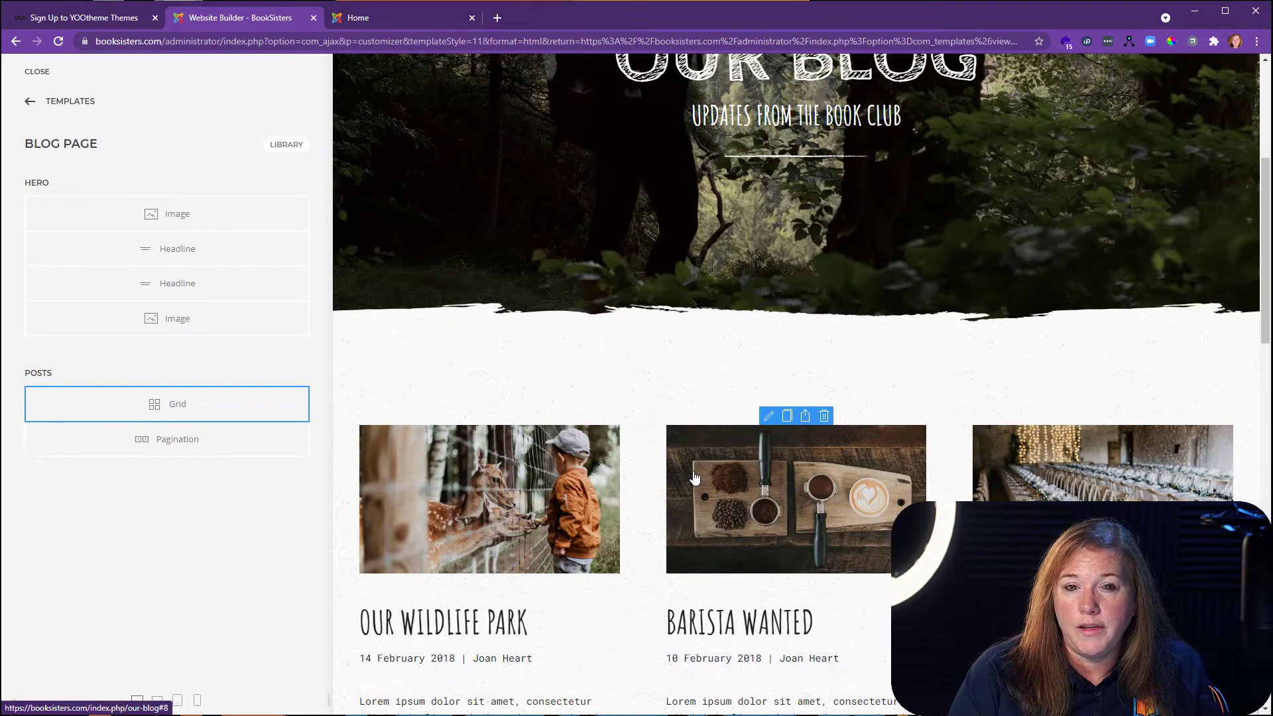
scroll(692, 476, up, 5)
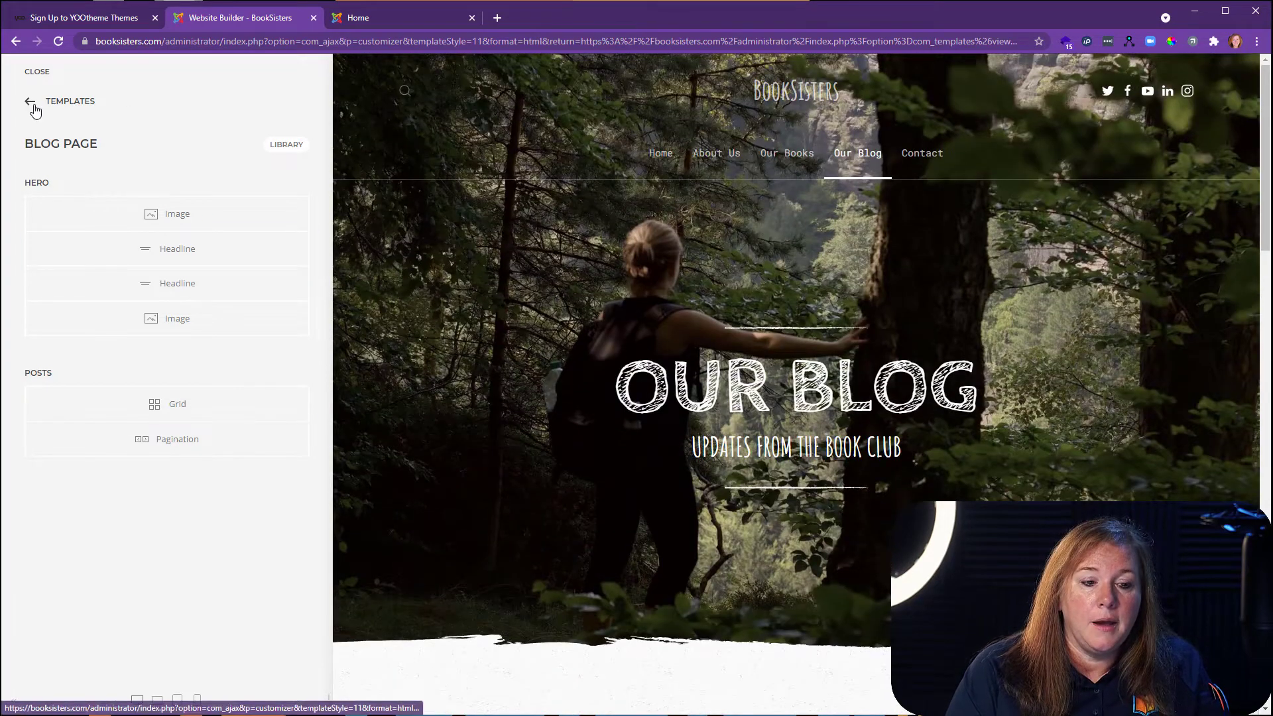
click(30, 101)
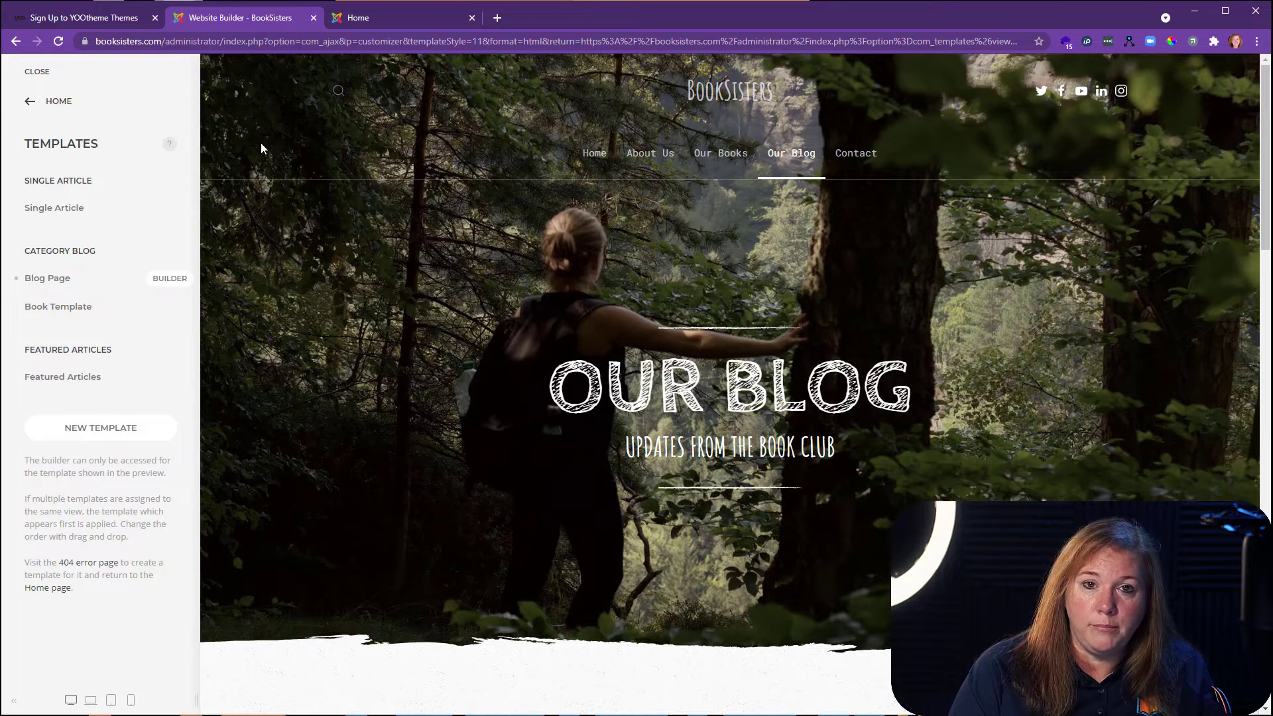
Step: Preview the Our Books page and open the Book Template in the builder
click(733, 156)
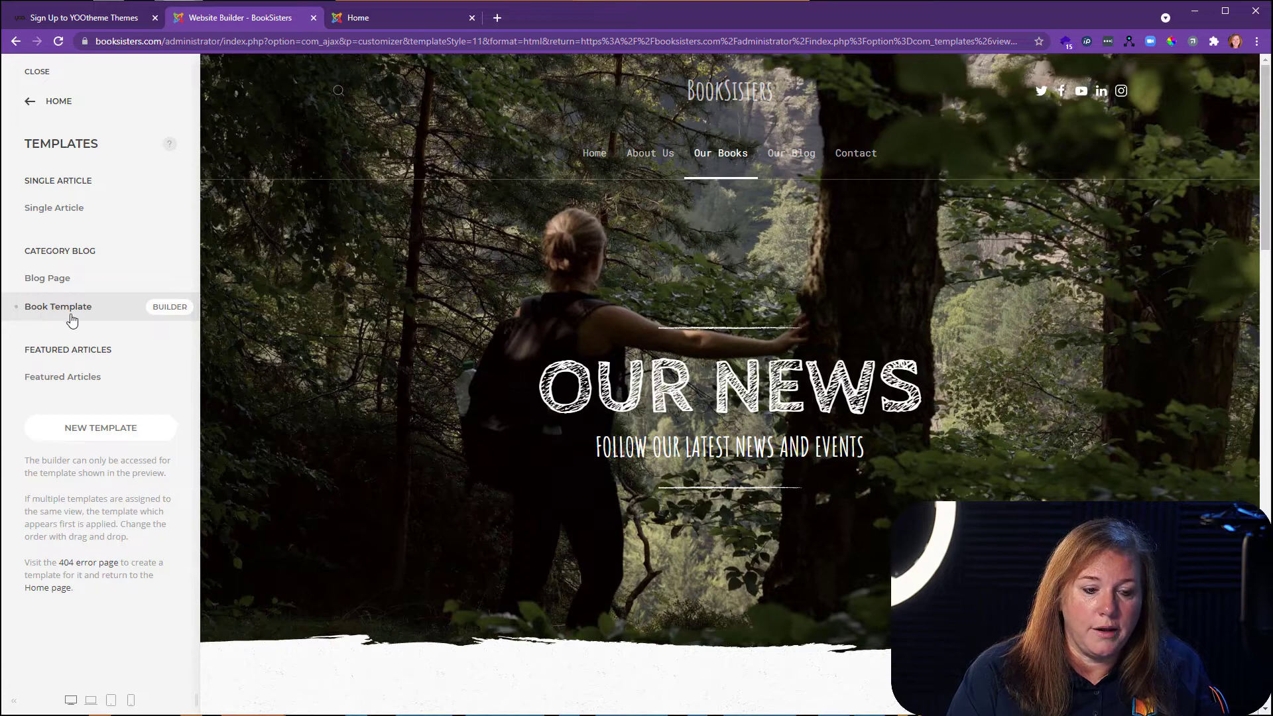
click(171, 309)
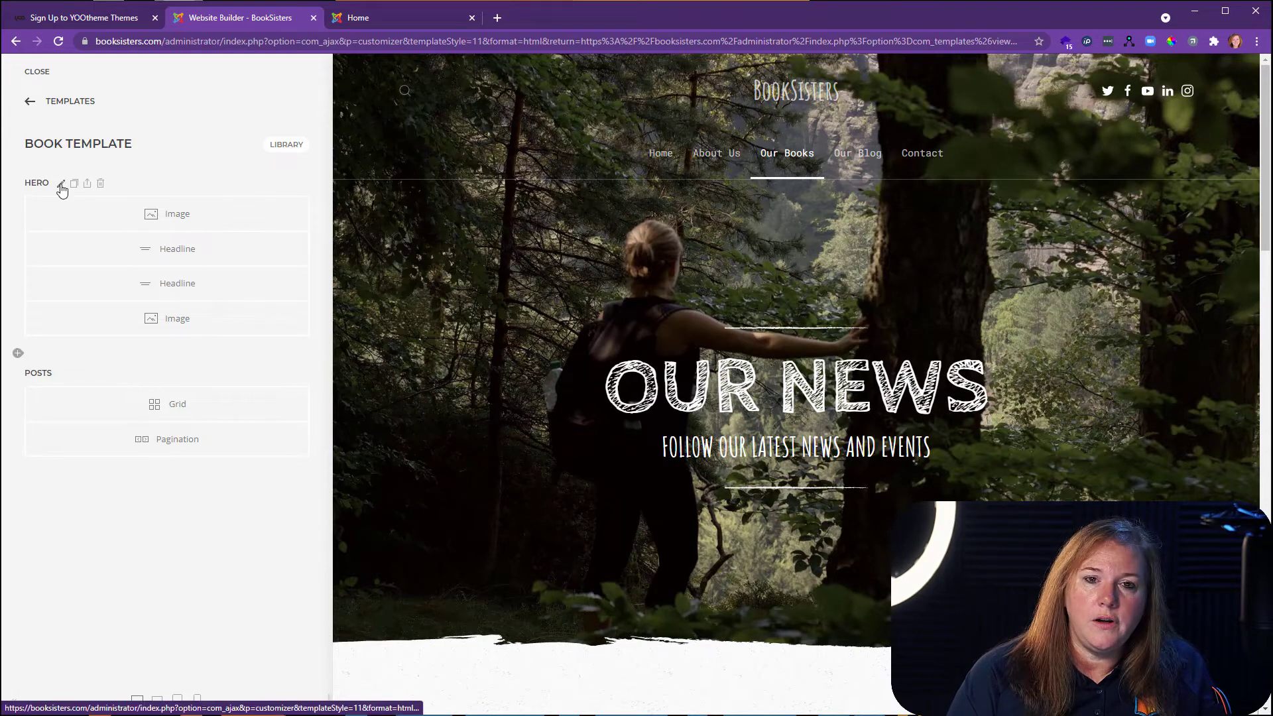
Step: Replace the hero's forest hiker background with the fanned-open book photo from Unsplash
click(60, 187)
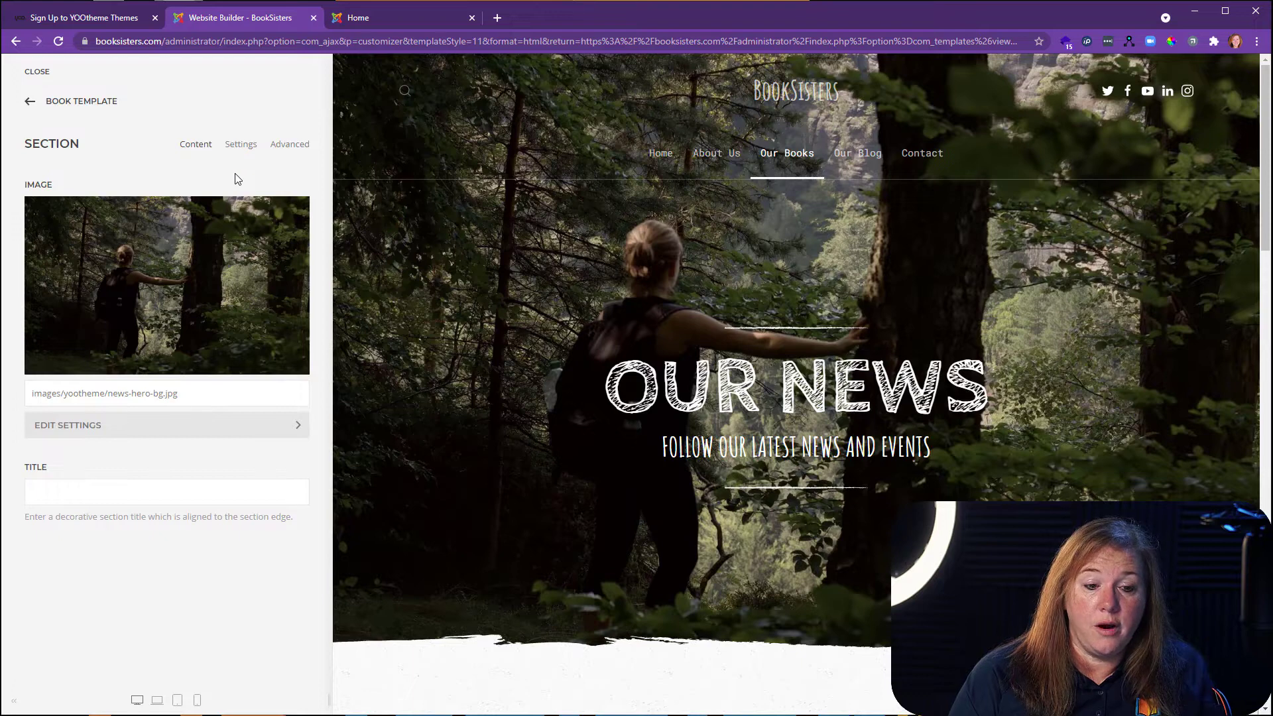
click(299, 209)
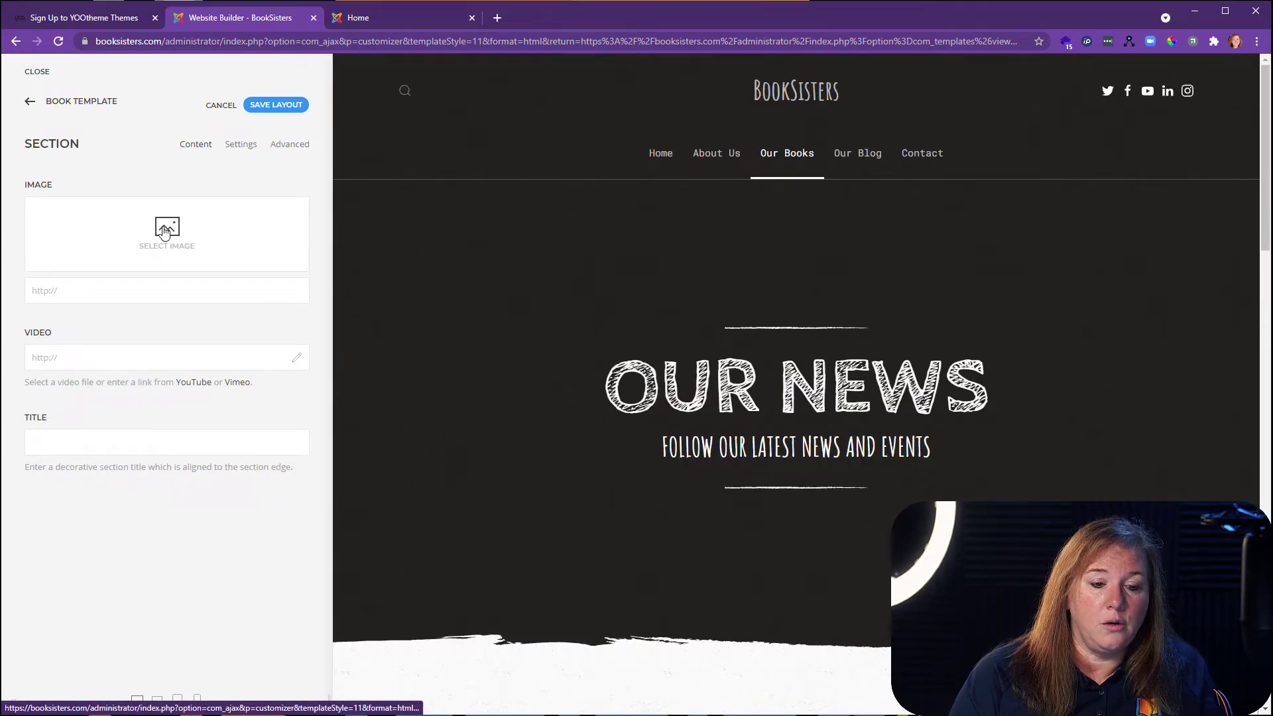
click(165, 231)
click(209, 110)
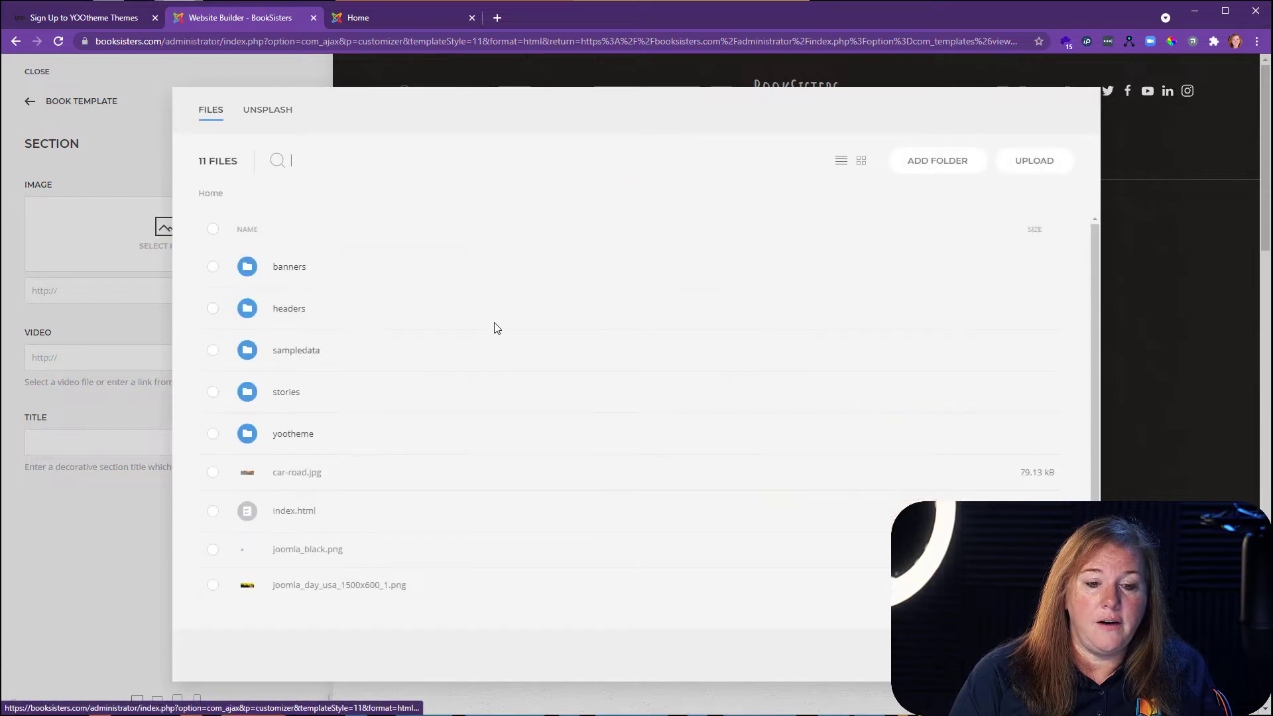
click(266, 110)
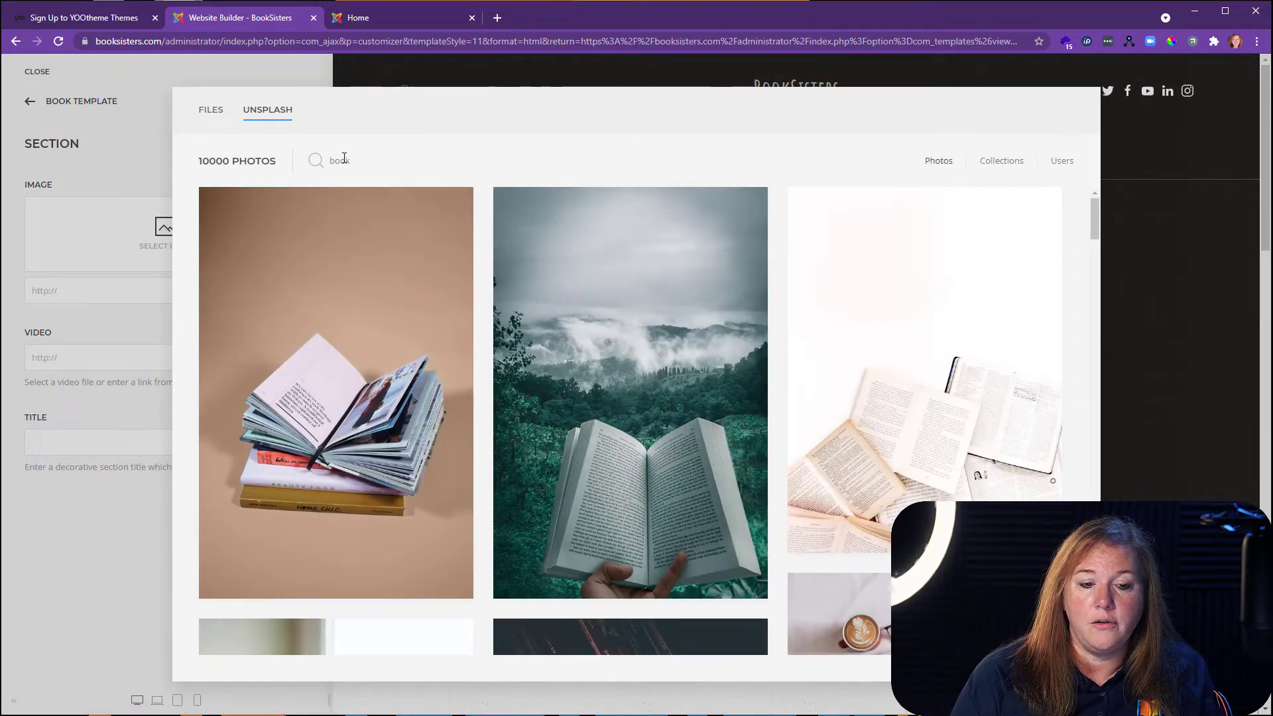
scroll(786, 494, down, 6)
scroll(787, 499, down, 2)
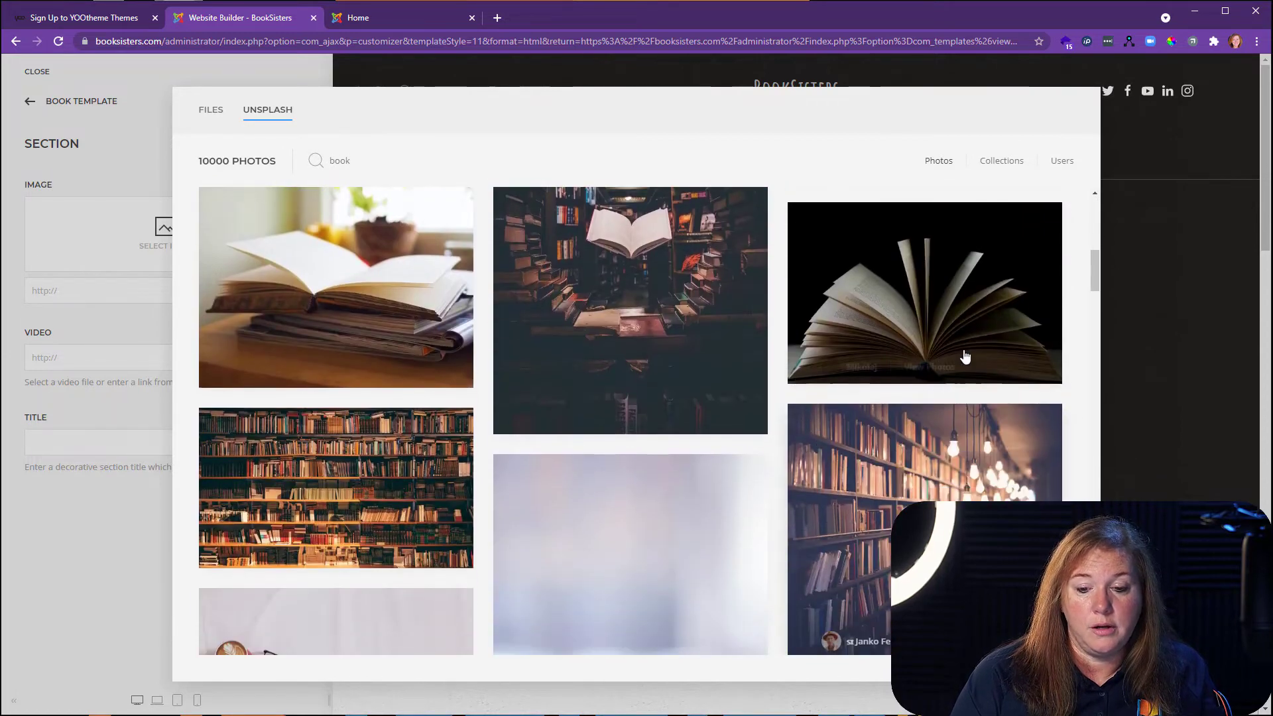
click(960, 338)
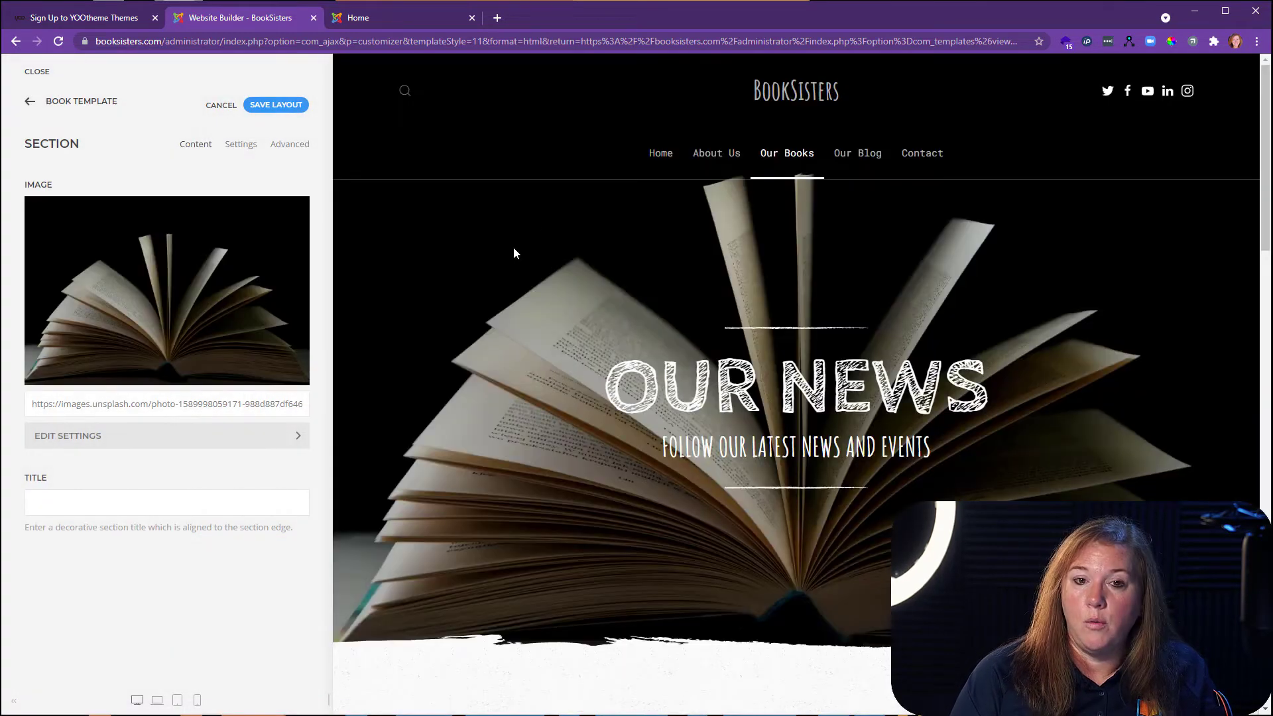
Step: Save the Book Template layout and download the book photo into the local media library
click(264, 113)
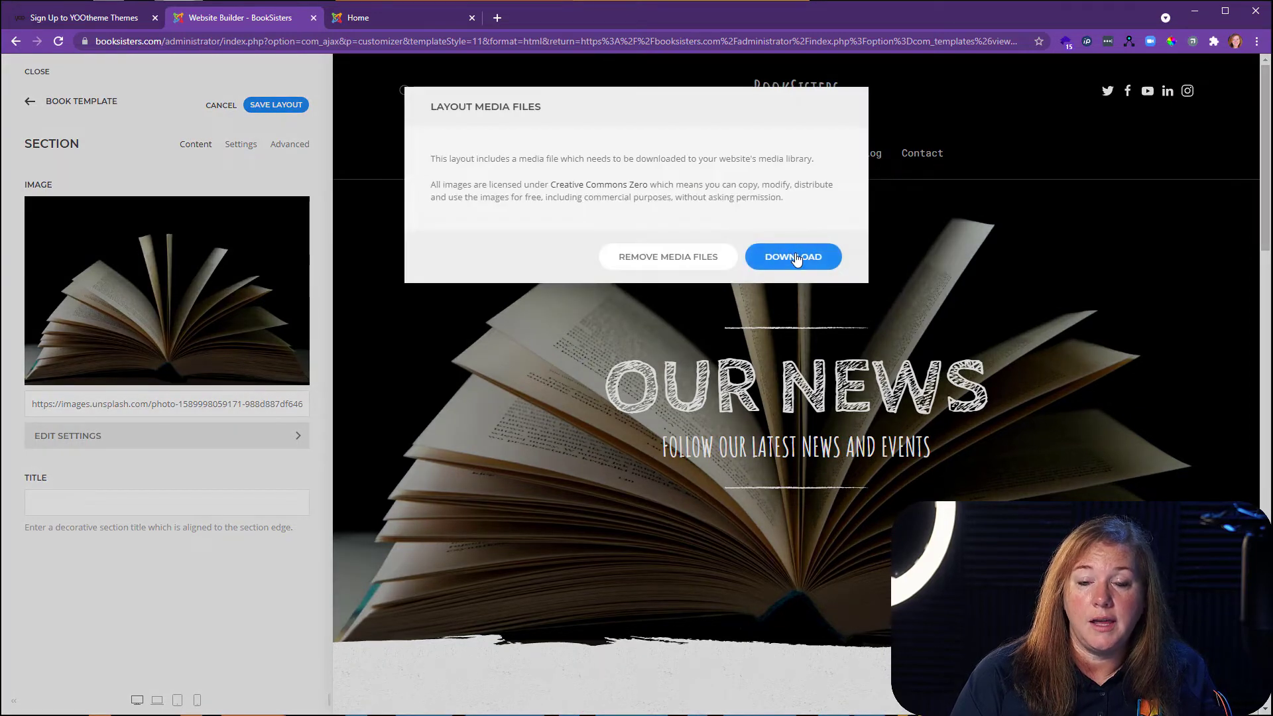
click(796, 258)
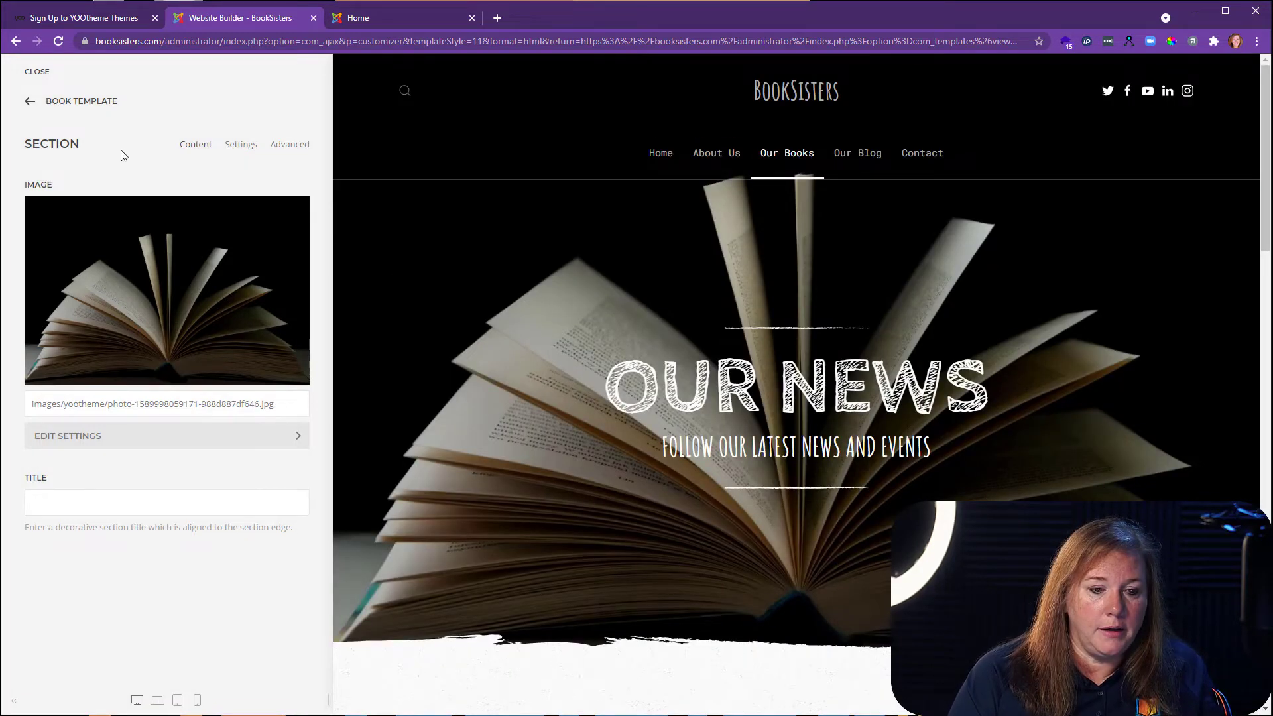
click(32, 102)
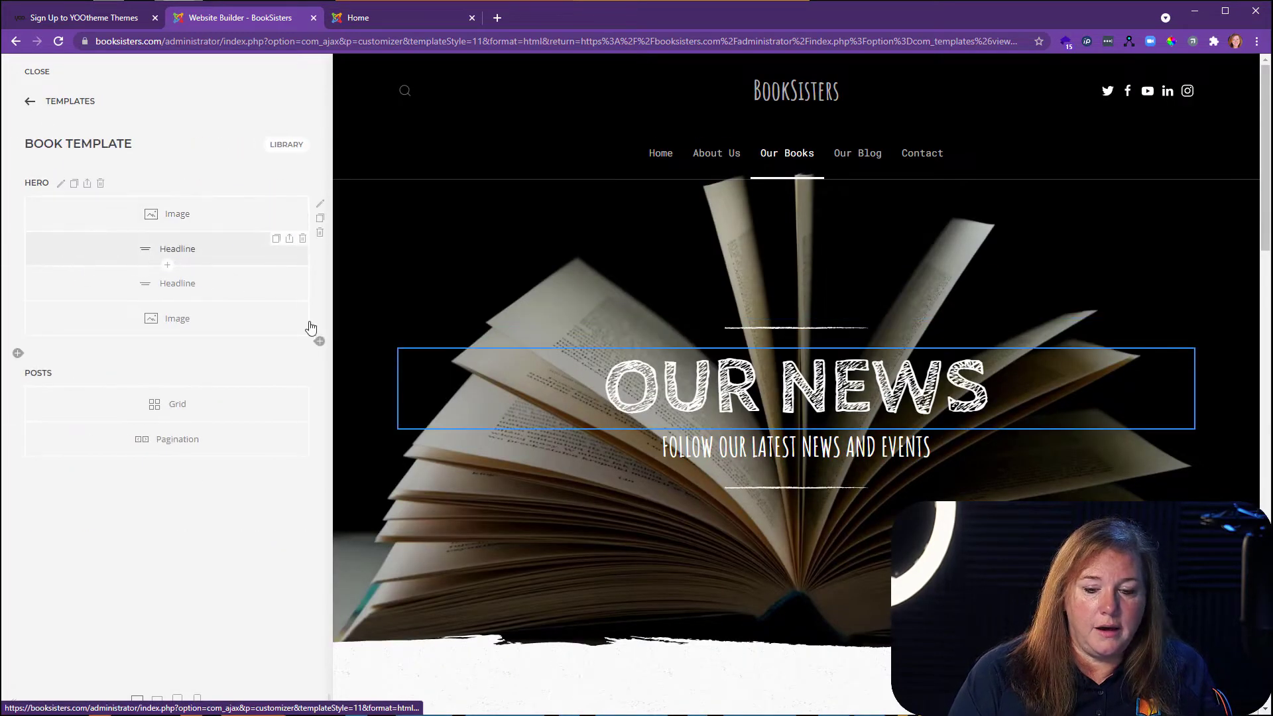
Step: Change the hero headline from 'Our News' to 'Our Books' and save the layout
click(183, 259)
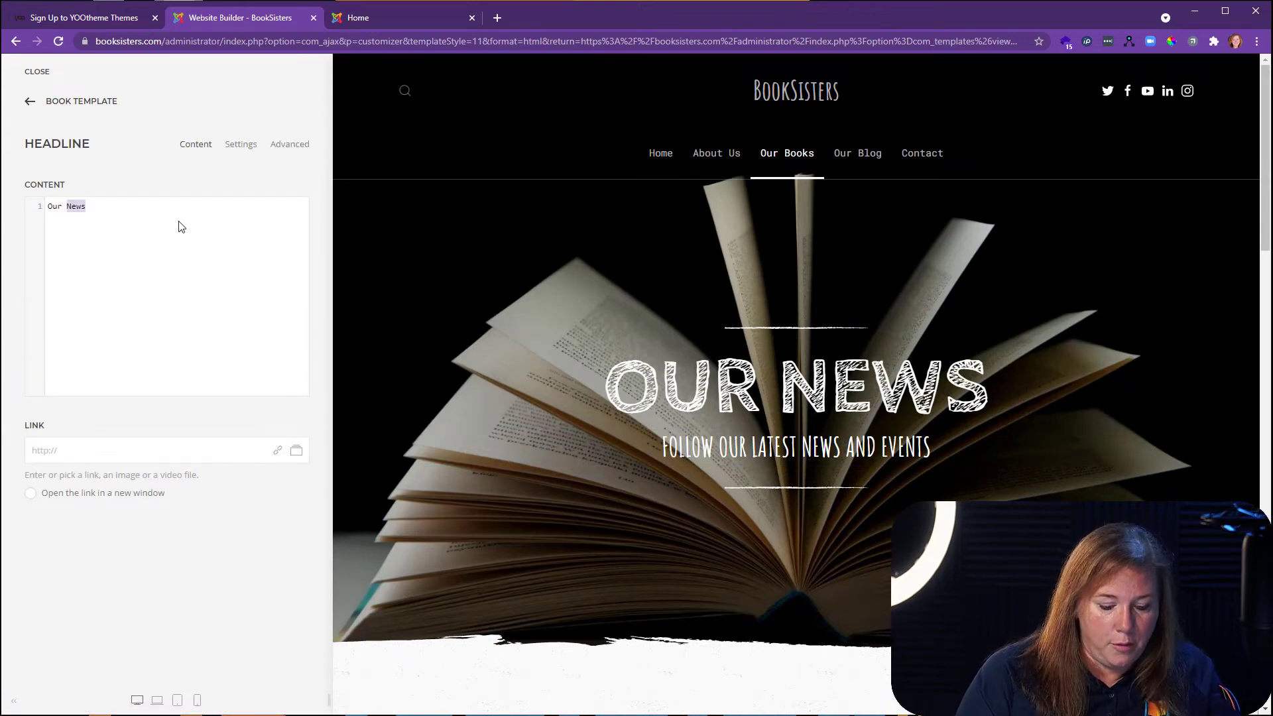
text(Books)
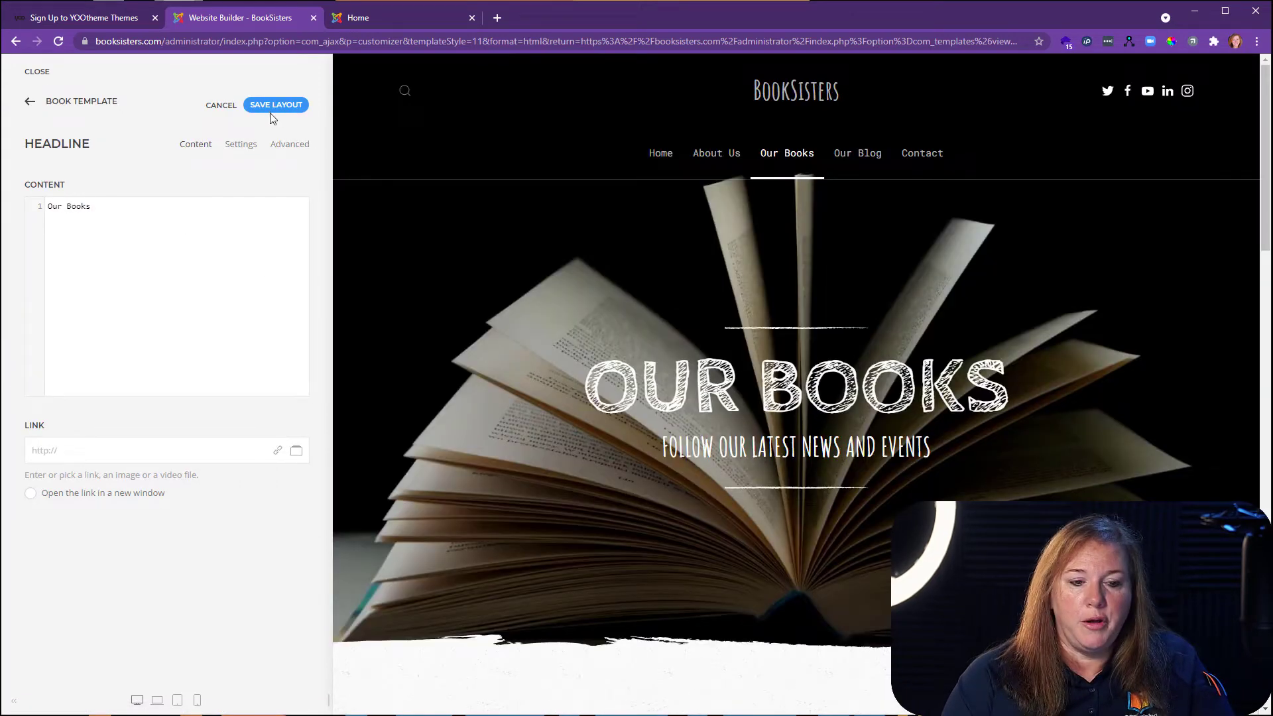
click(274, 107)
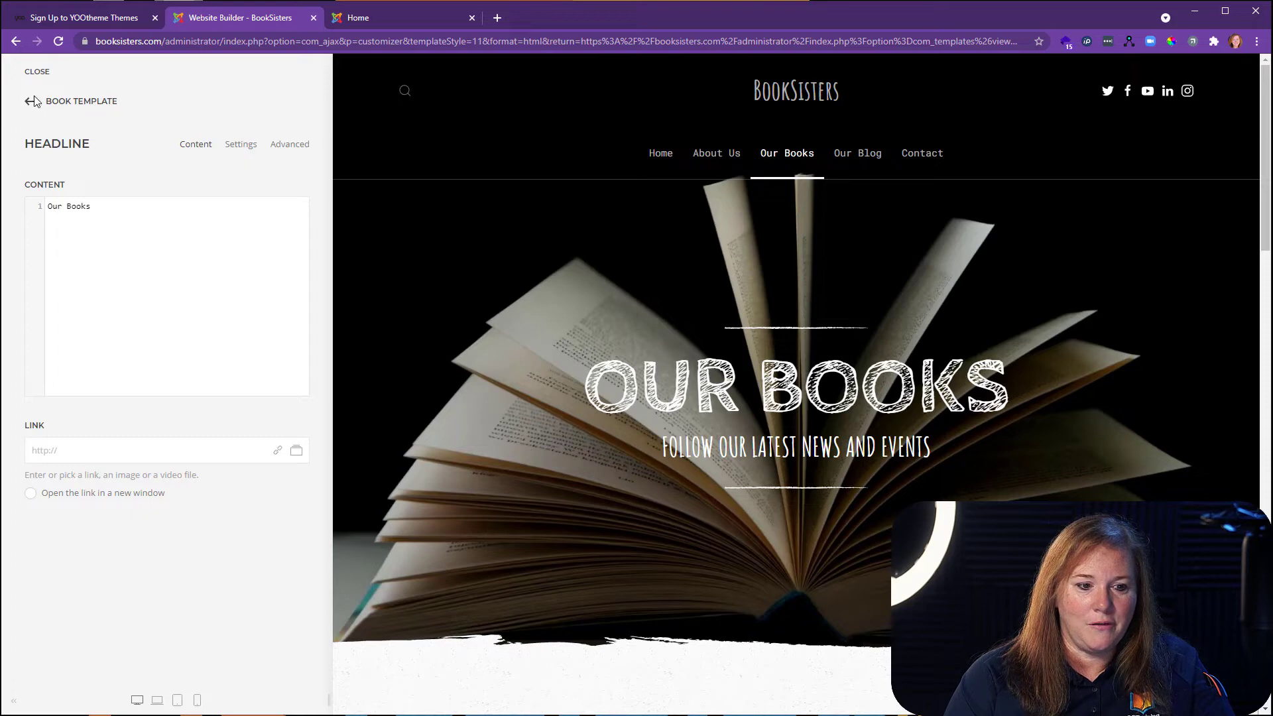
Step: Replace the posts grid's sample items with one new blank item and view its Advanced options
click(30, 101)
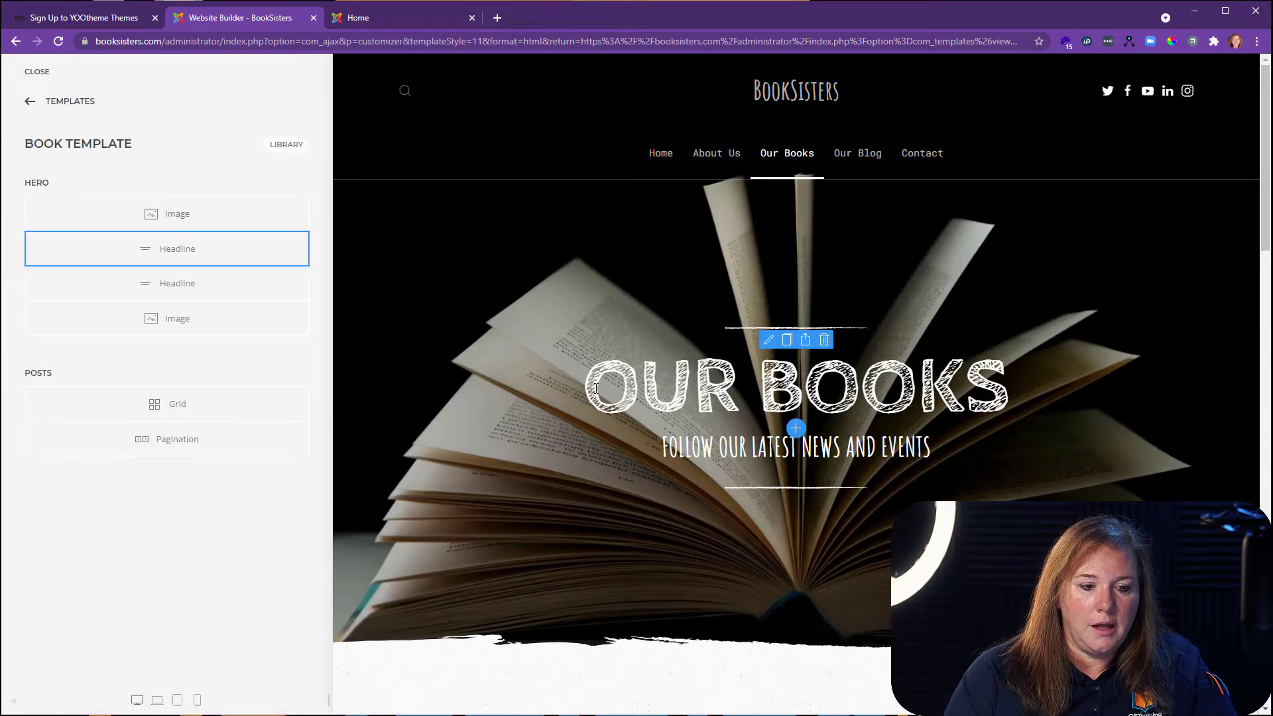
scroll(648, 400, down, 10)
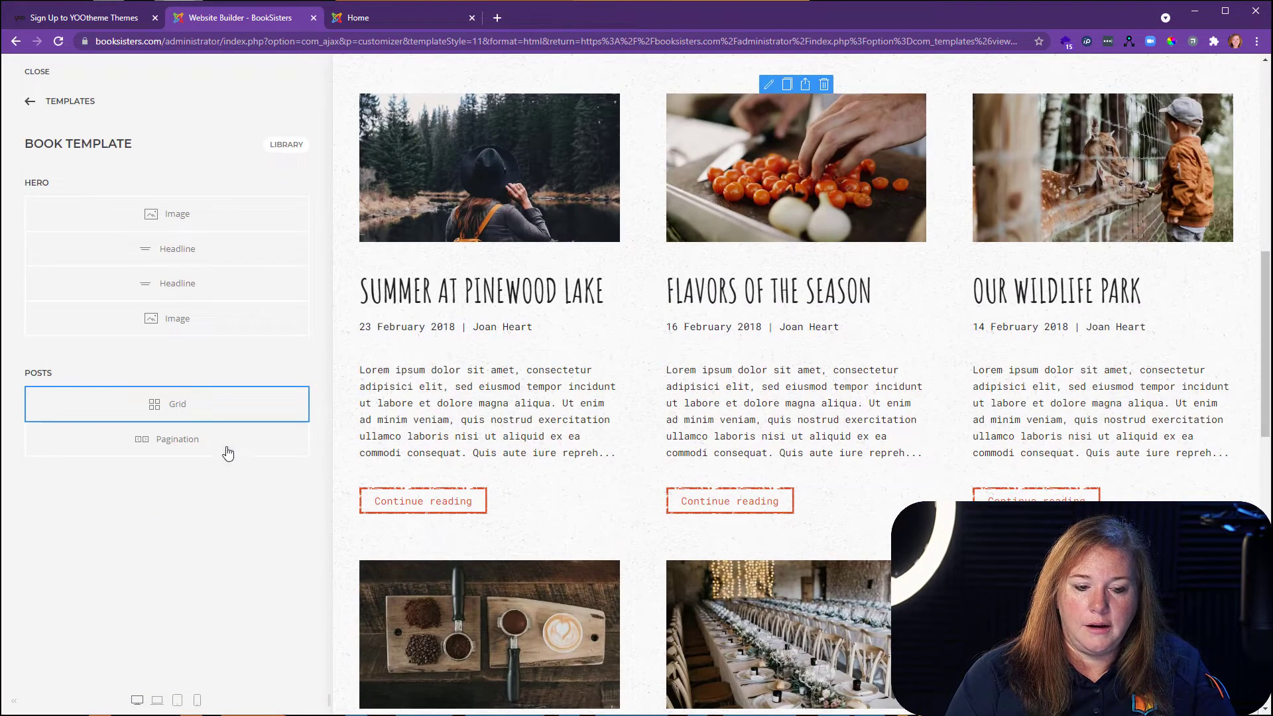
click(243, 409)
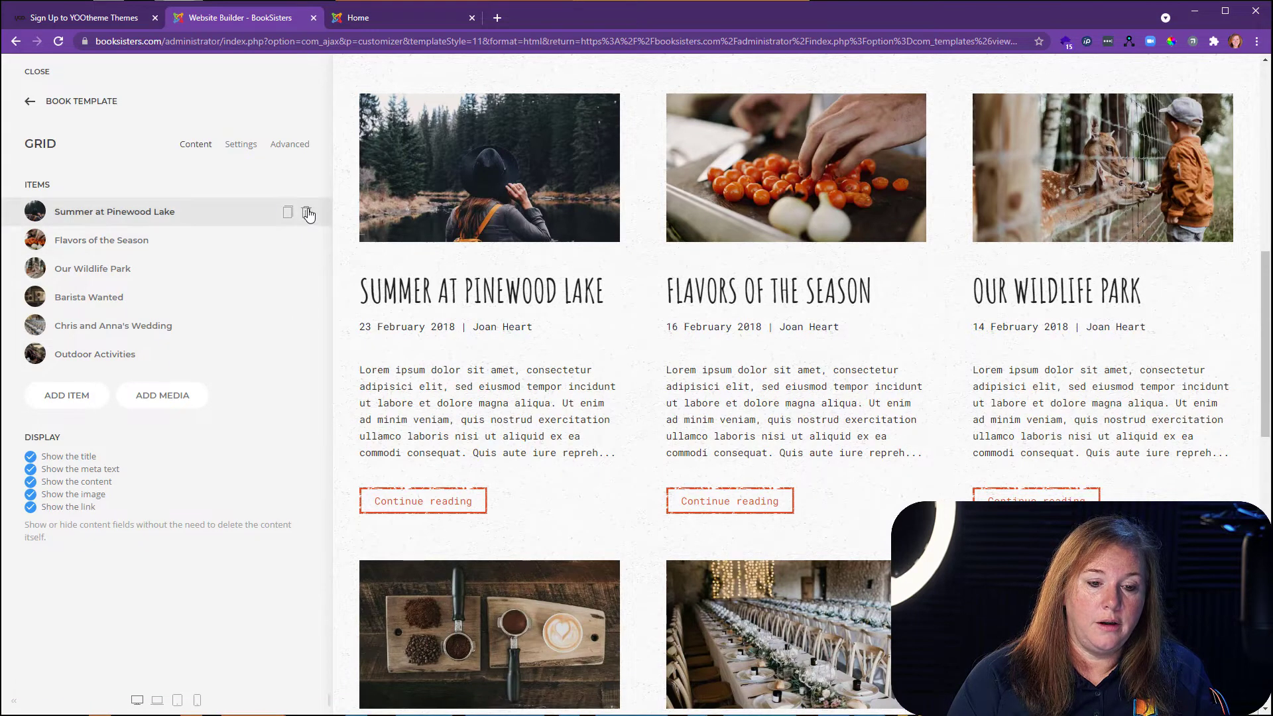
click(307, 212)
click(306, 212)
click(307, 212)
click(307, 212)
click(307, 212)
click(307, 212)
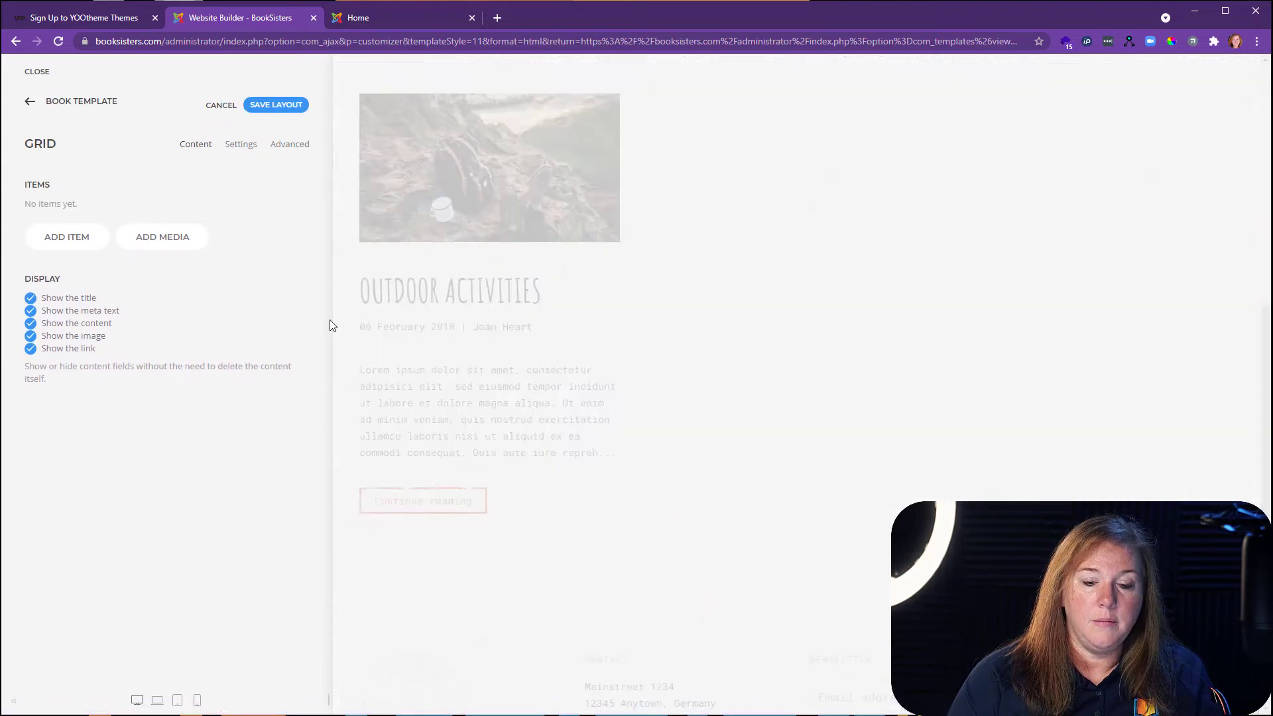
click(73, 237)
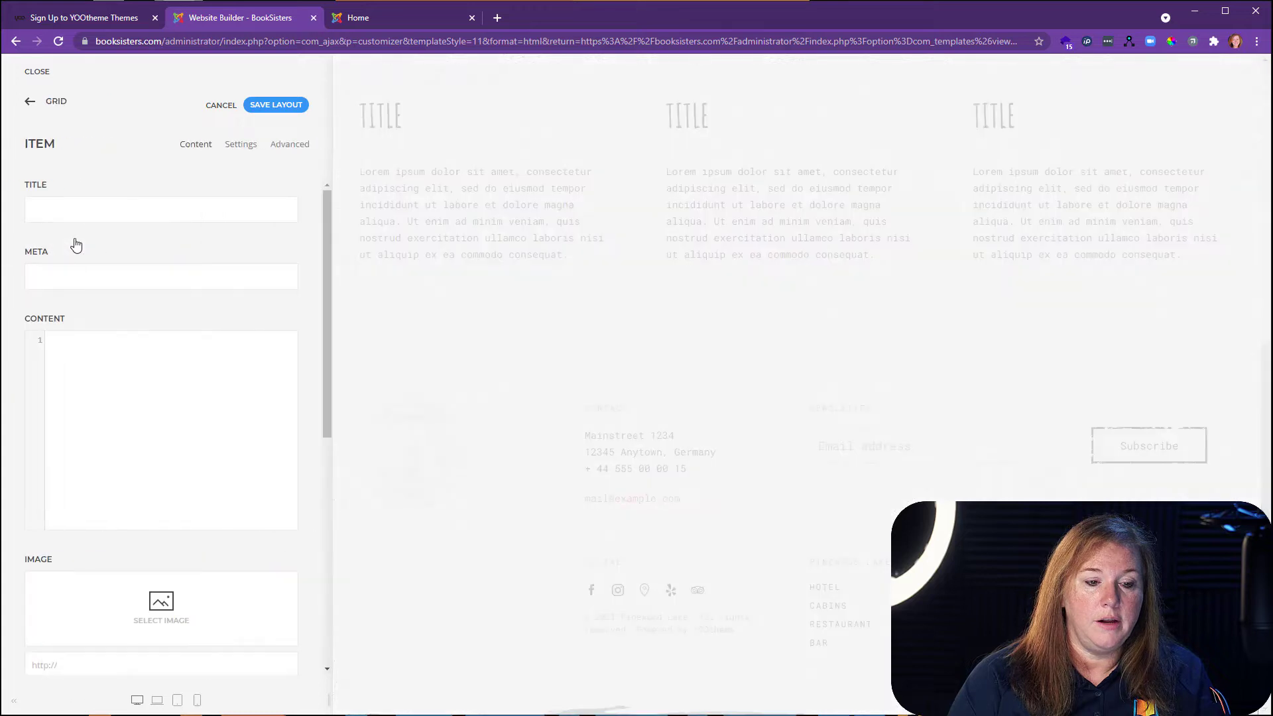
click(290, 147)
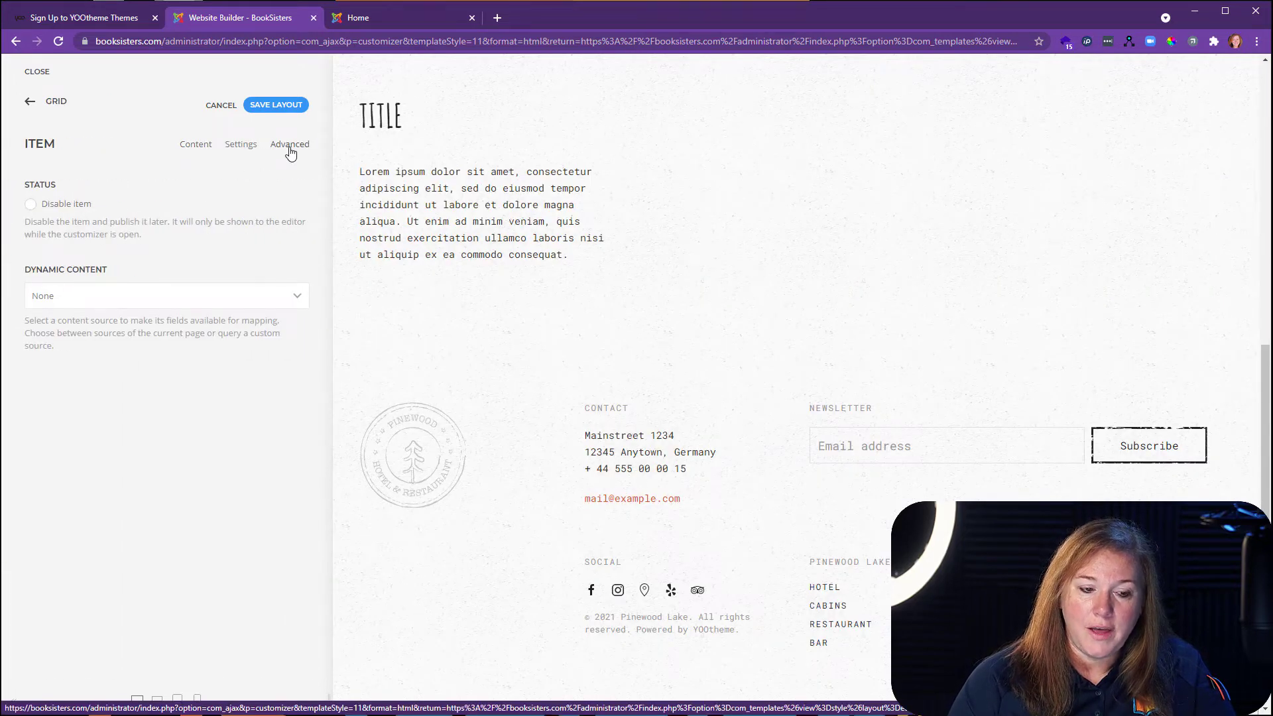
Step: Set the grid item's dynamic content to Articles and map its title to the article Title
click(261, 300)
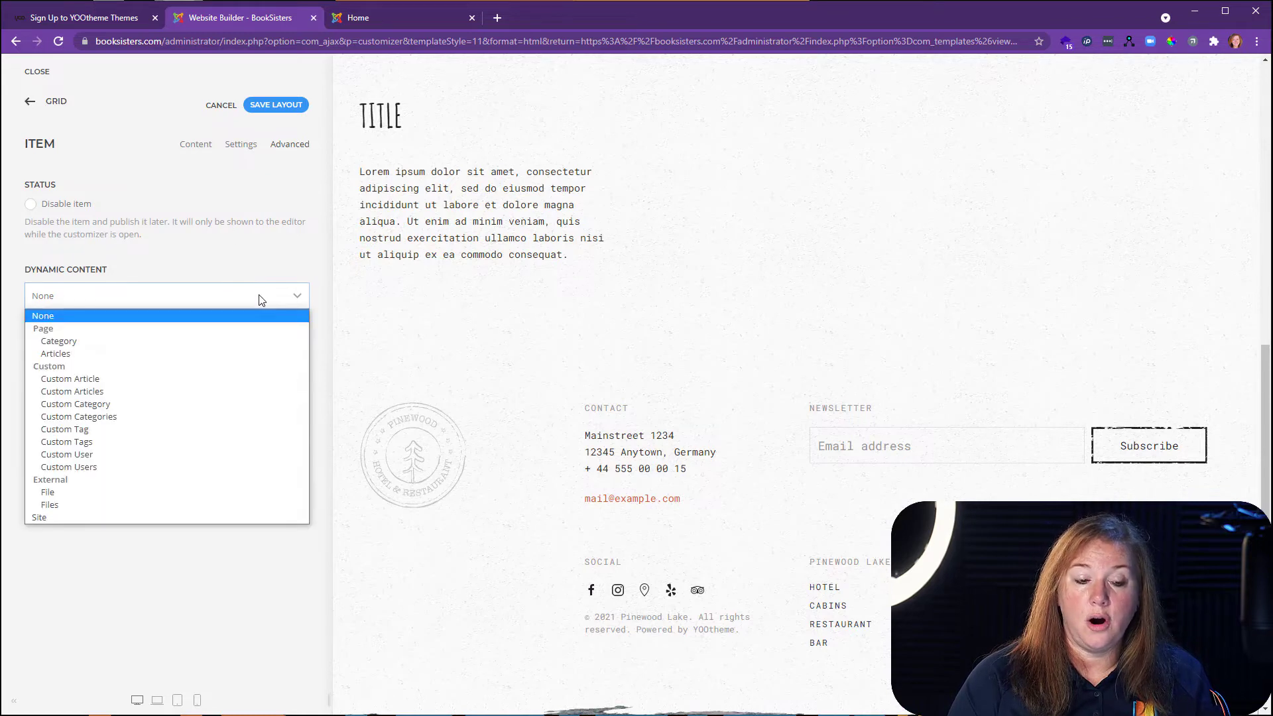
click(65, 356)
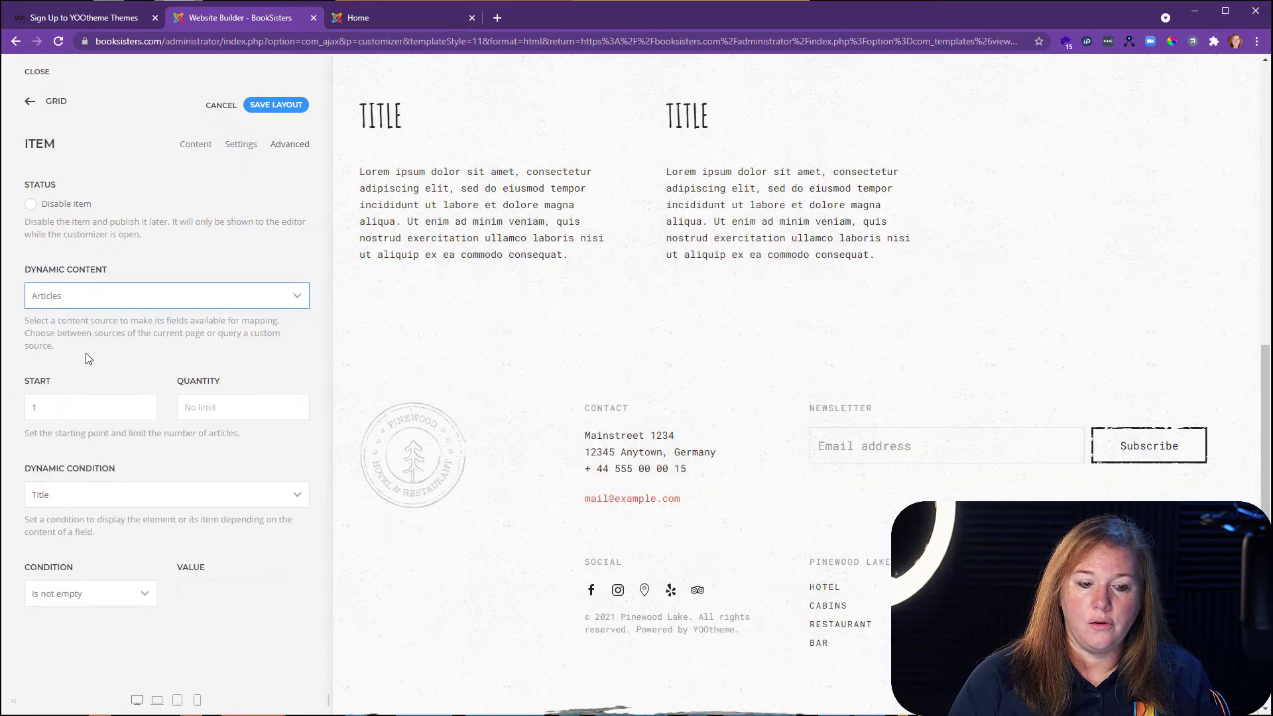
click(194, 146)
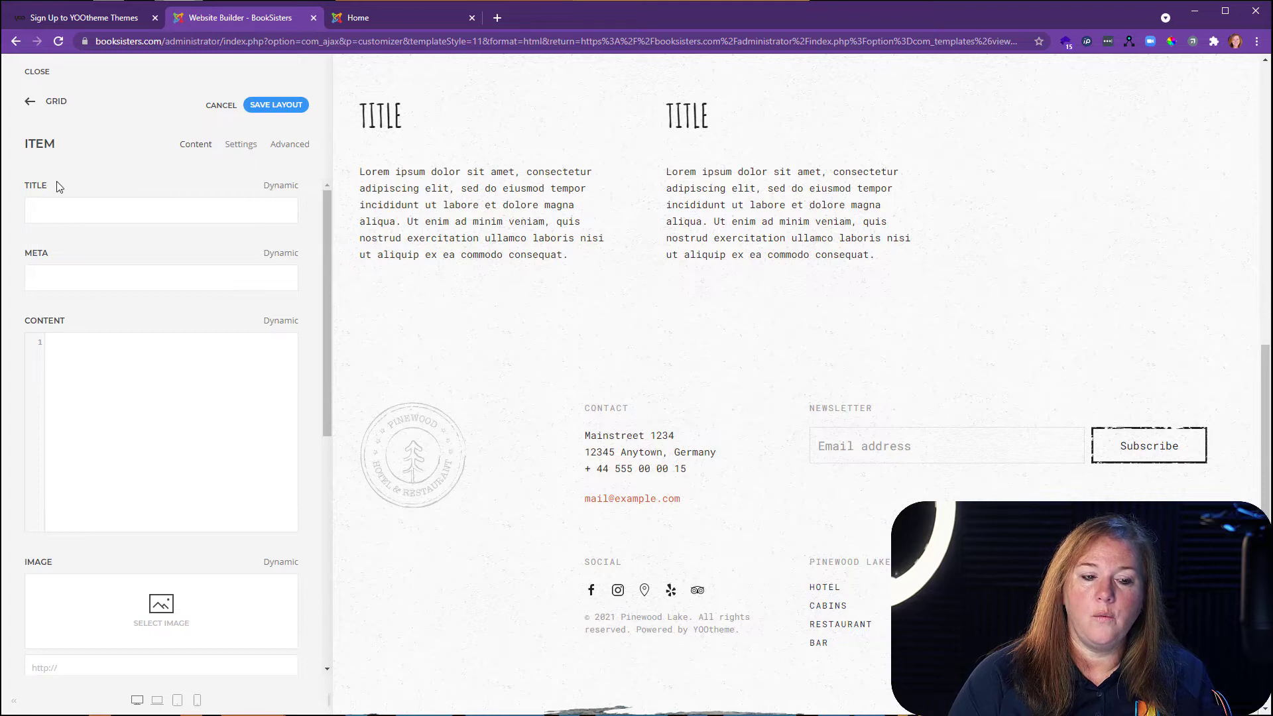
click(287, 193)
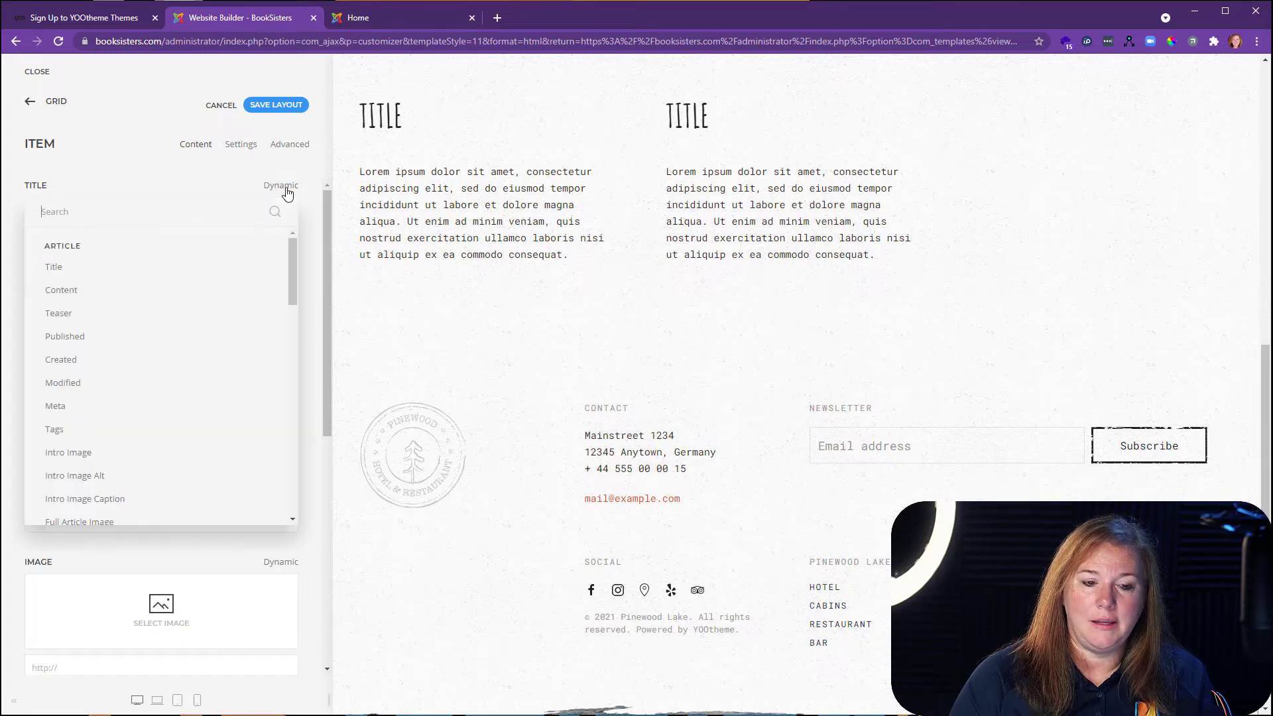
click(81, 268)
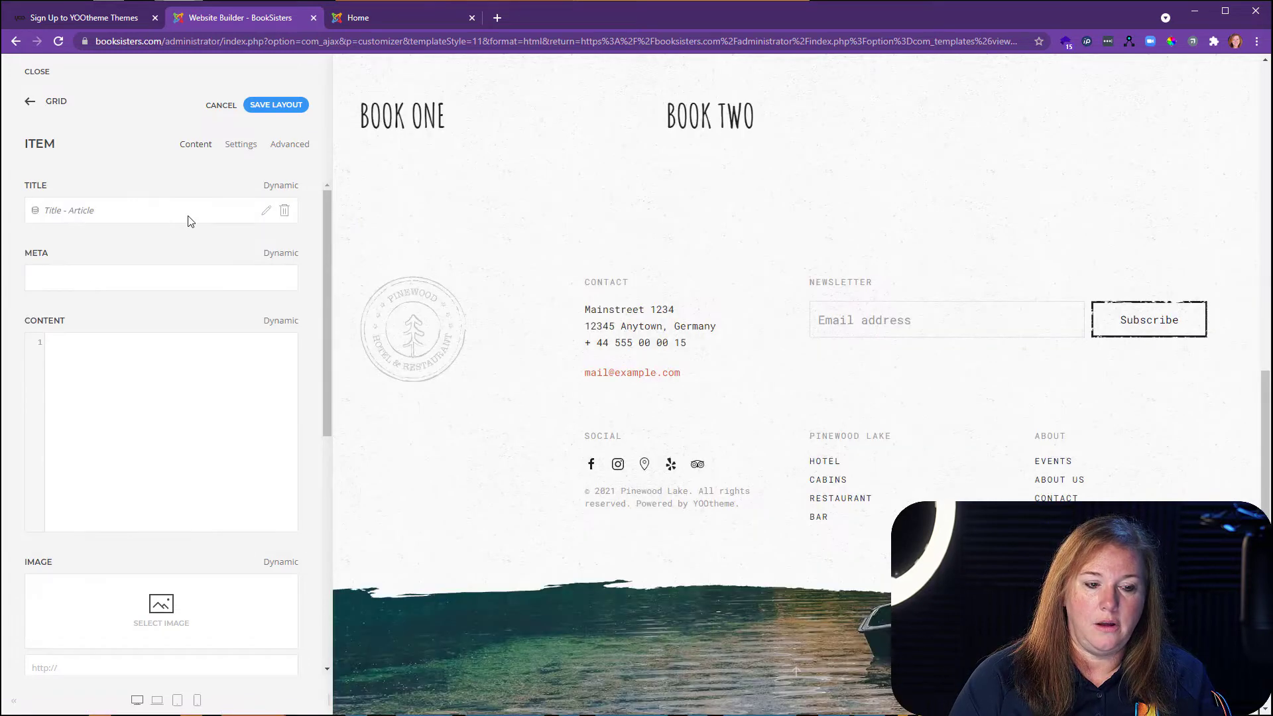
click(280, 257)
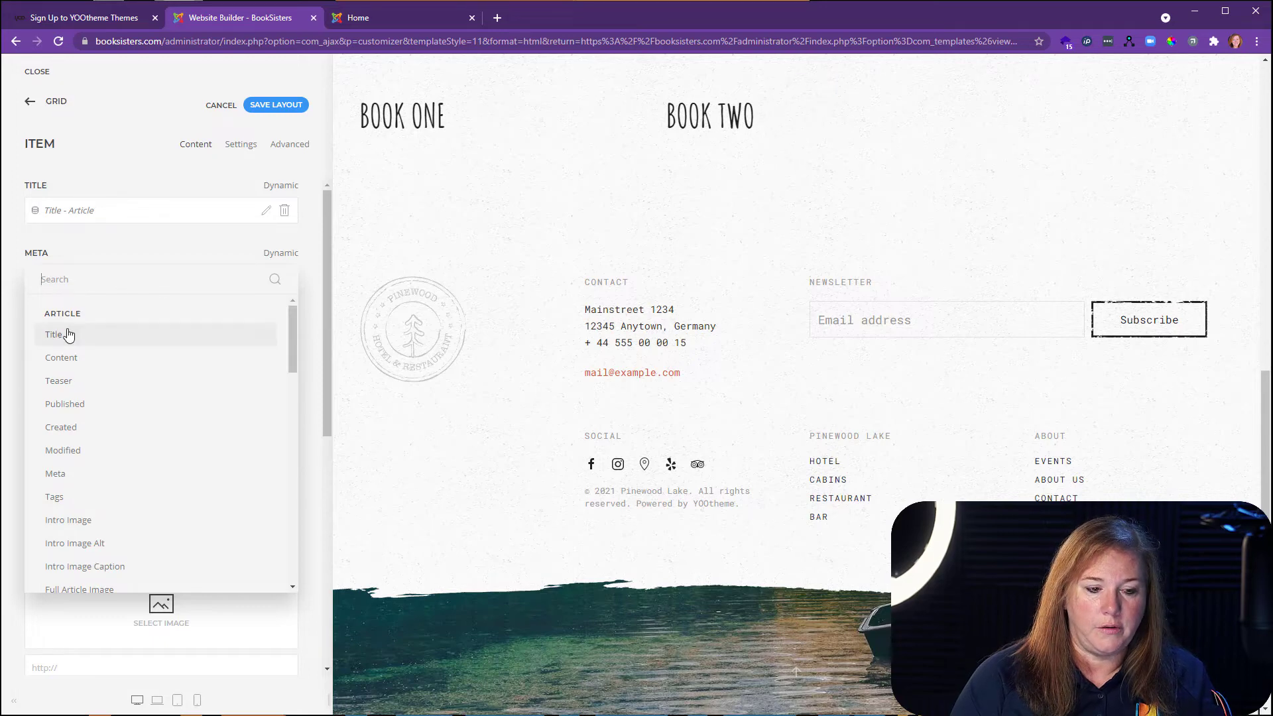
Step: Map the item's meta, content and image to Article Meta, Content and Full Article Image
click(165, 475)
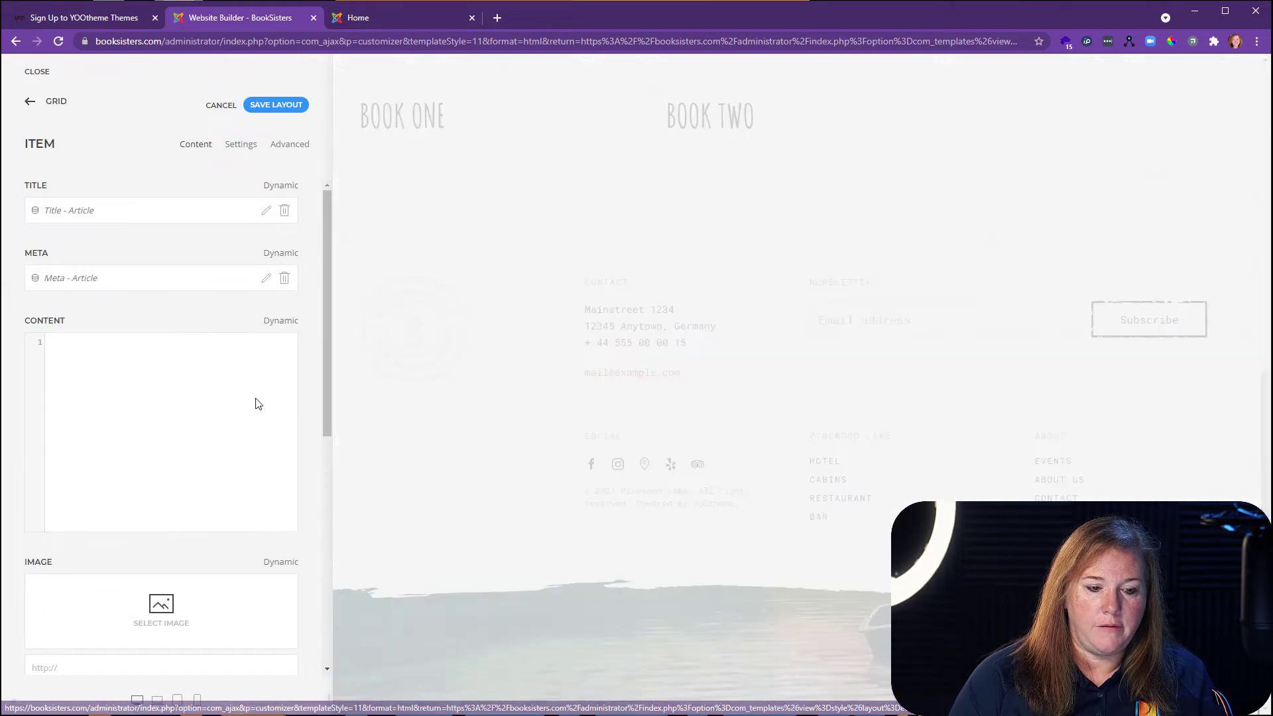
click(293, 330)
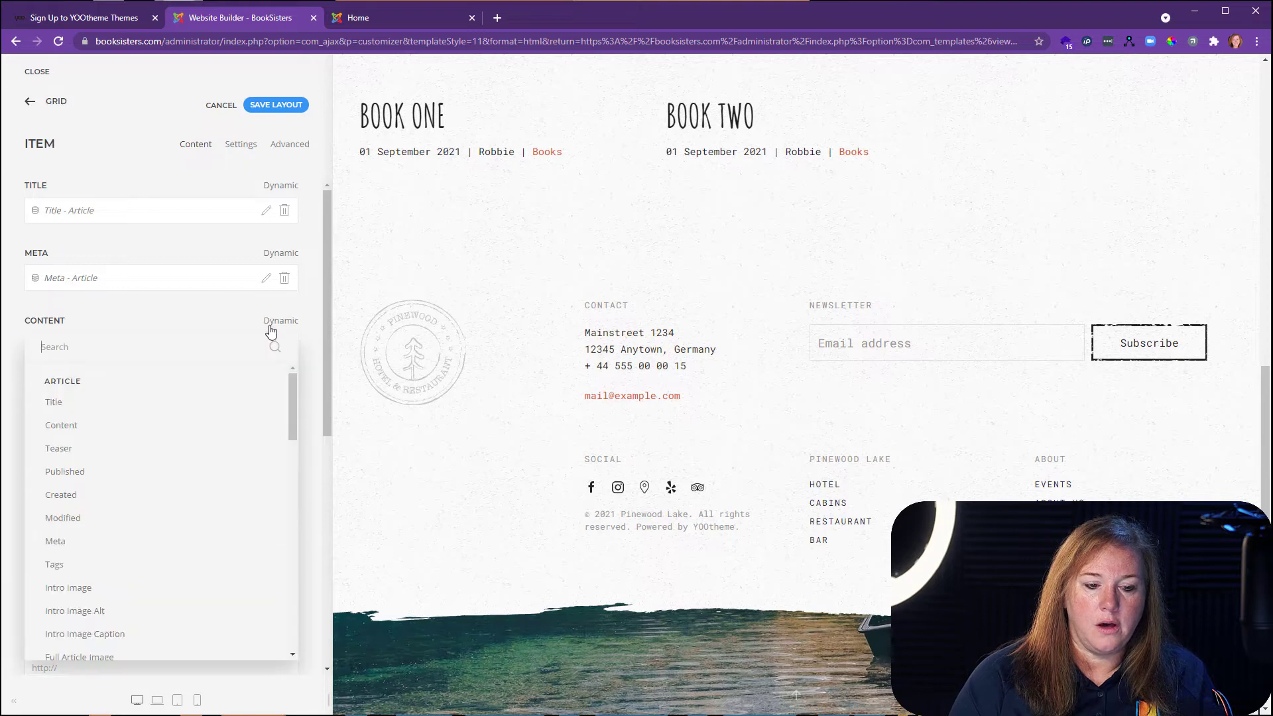
click(85, 429)
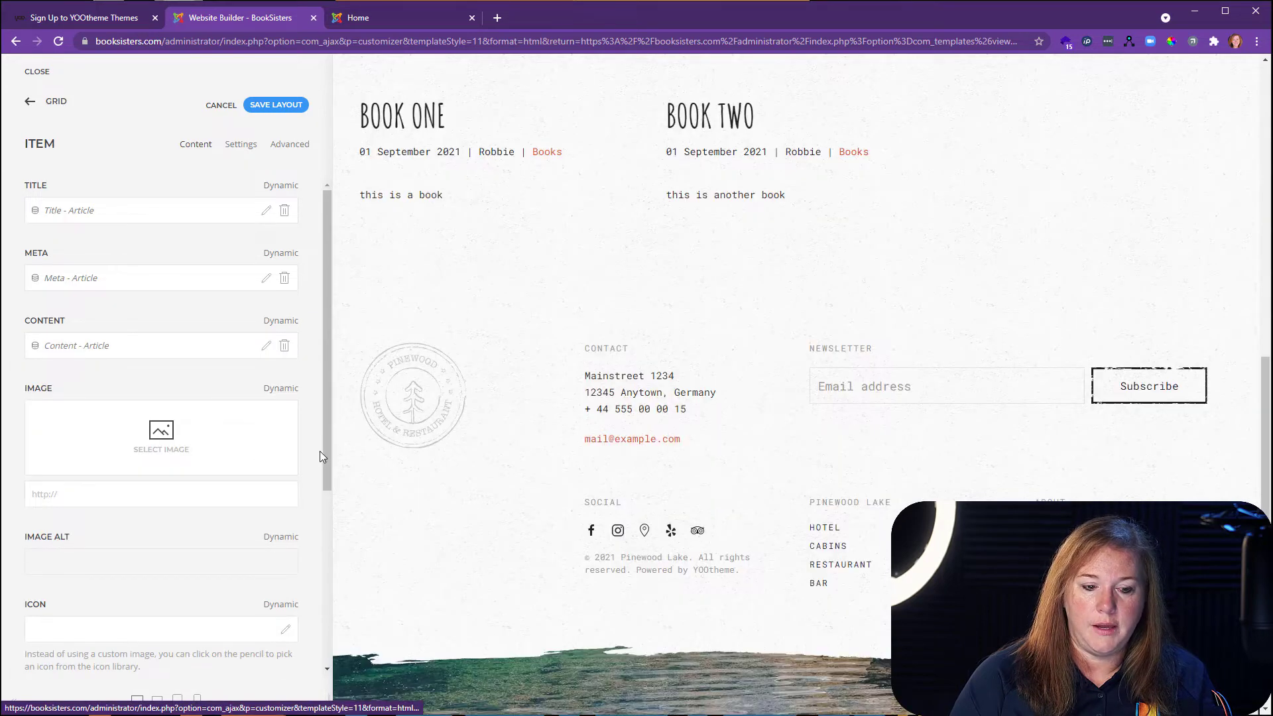
click(286, 388)
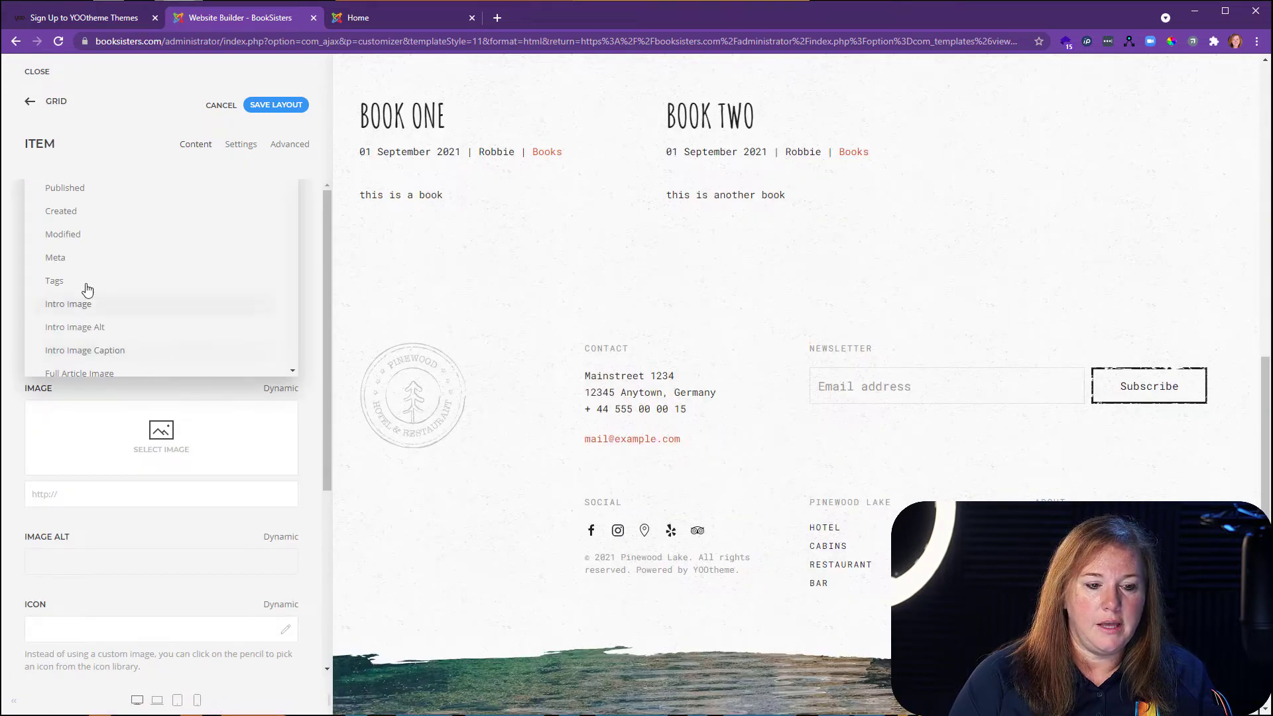
scroll(154, 355, down, 2)
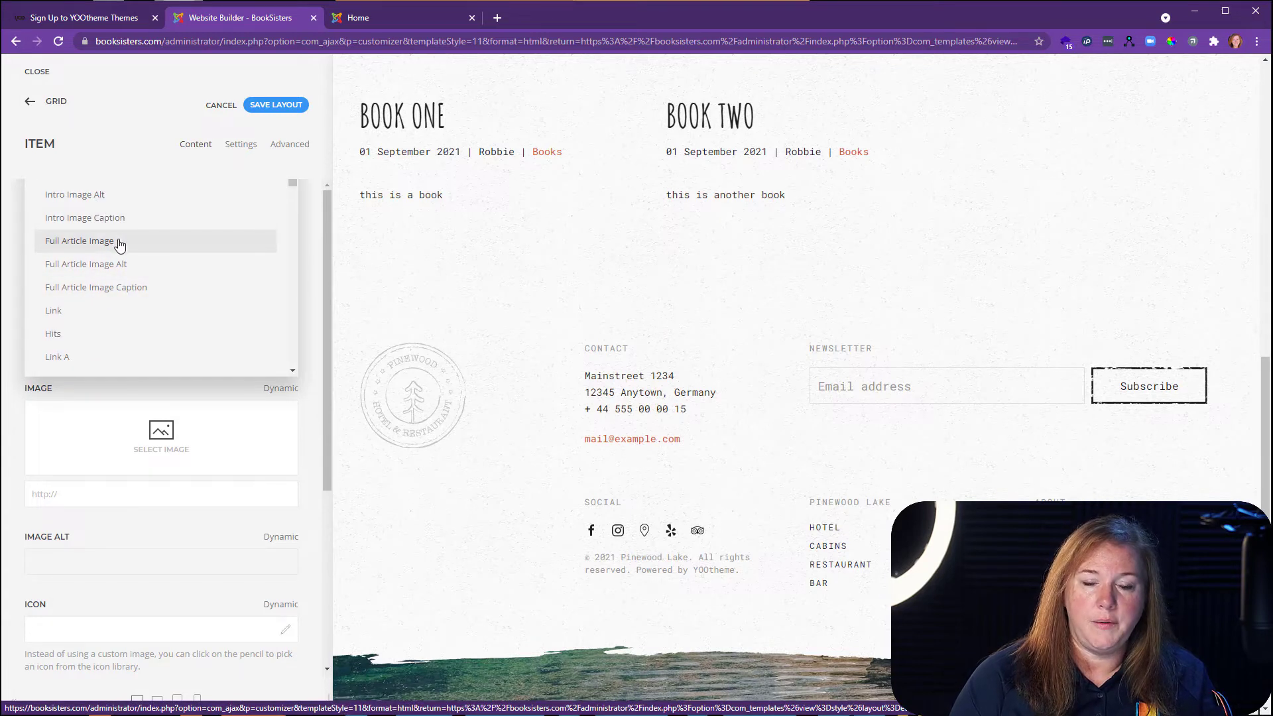
click(119, 242)
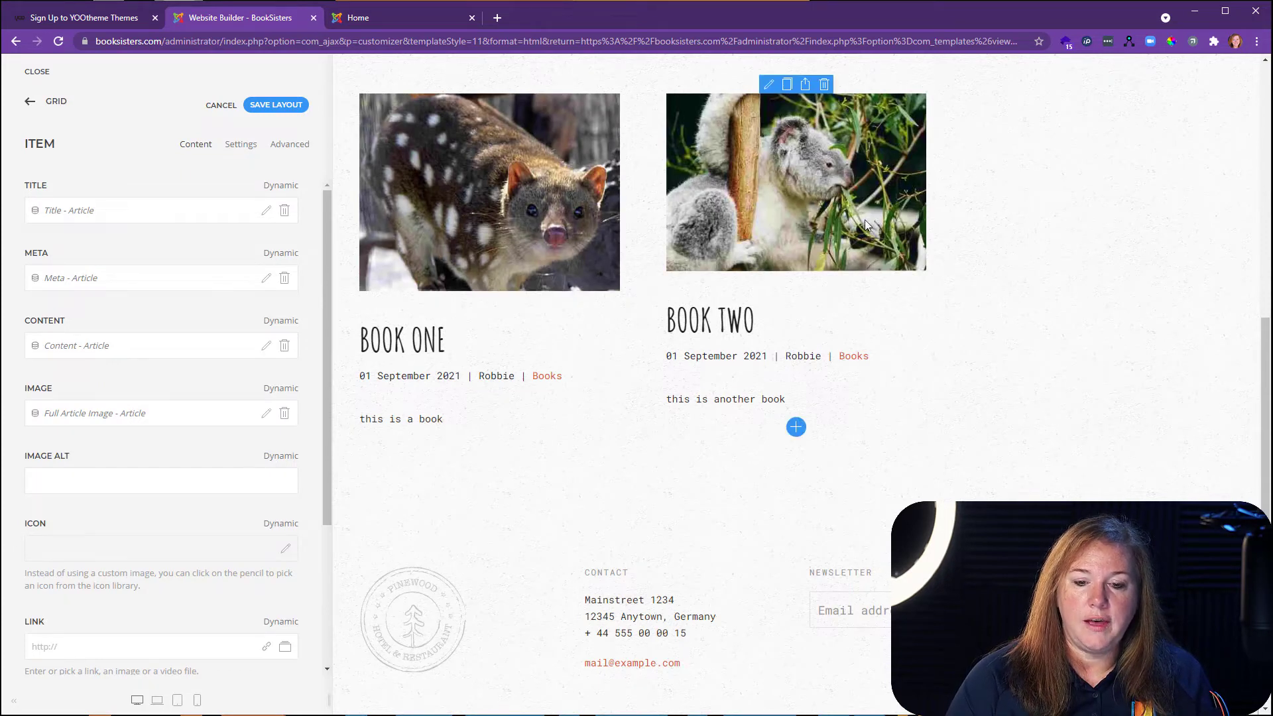
scroll(562, 421, down, 3)
scroll(577, 440, up, 8)
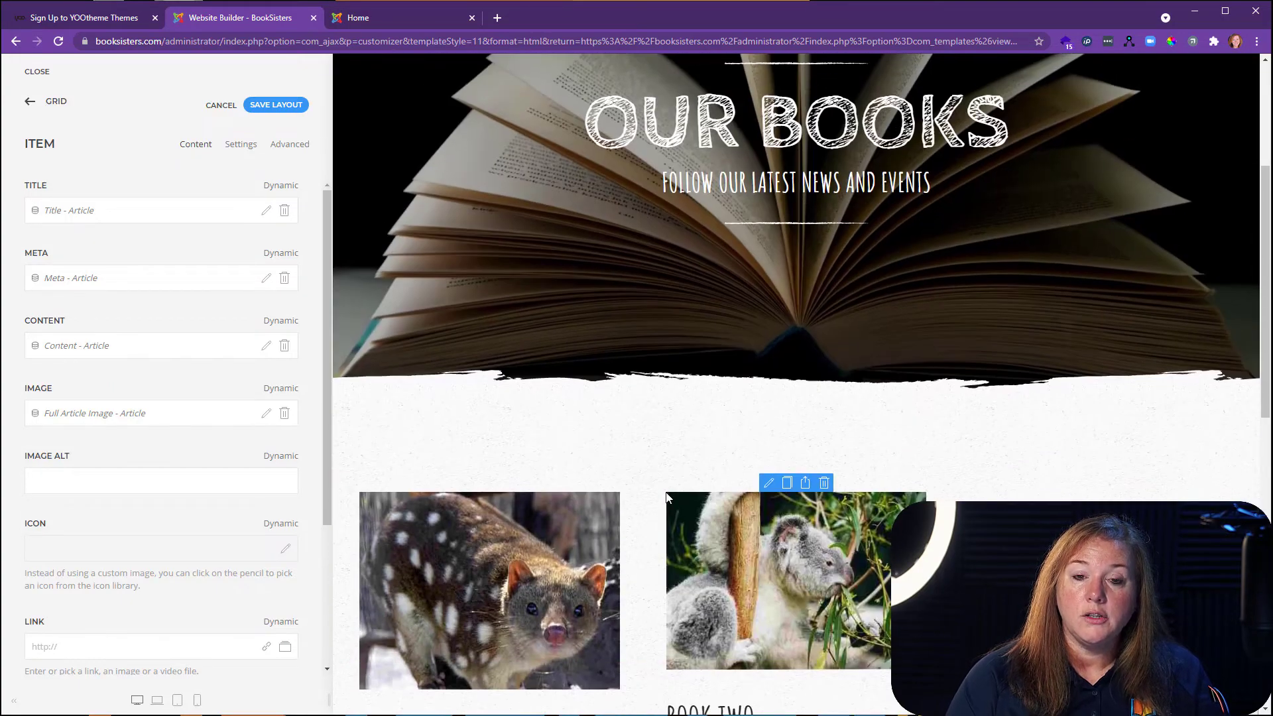
scroll(667, 497, down, 3)
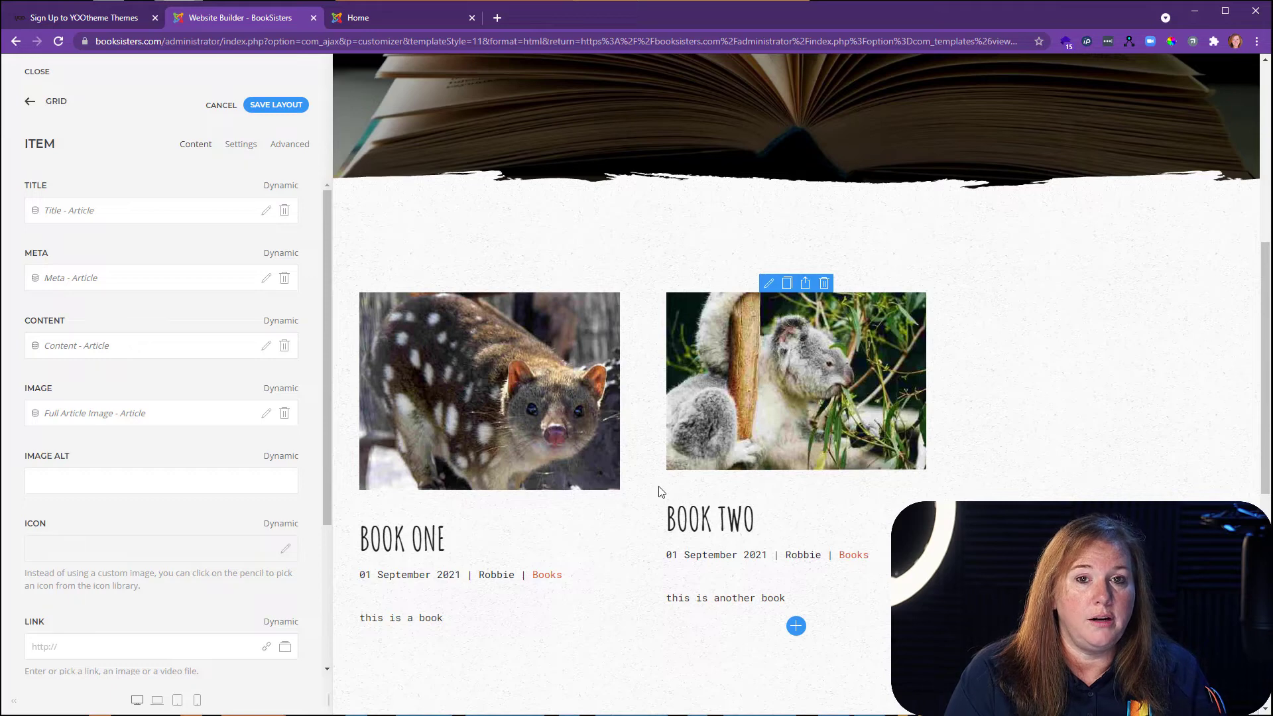
scroll(642, 564, down, 2)
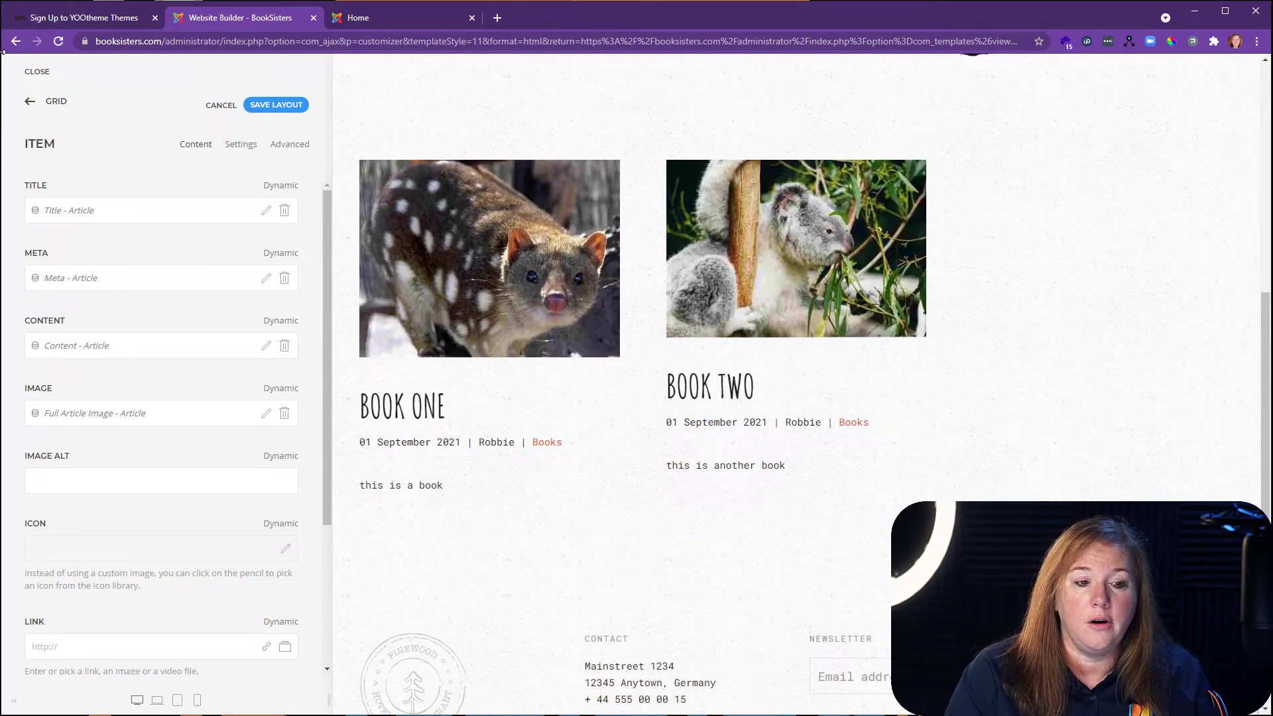
scroll(641, 563, down, 1)
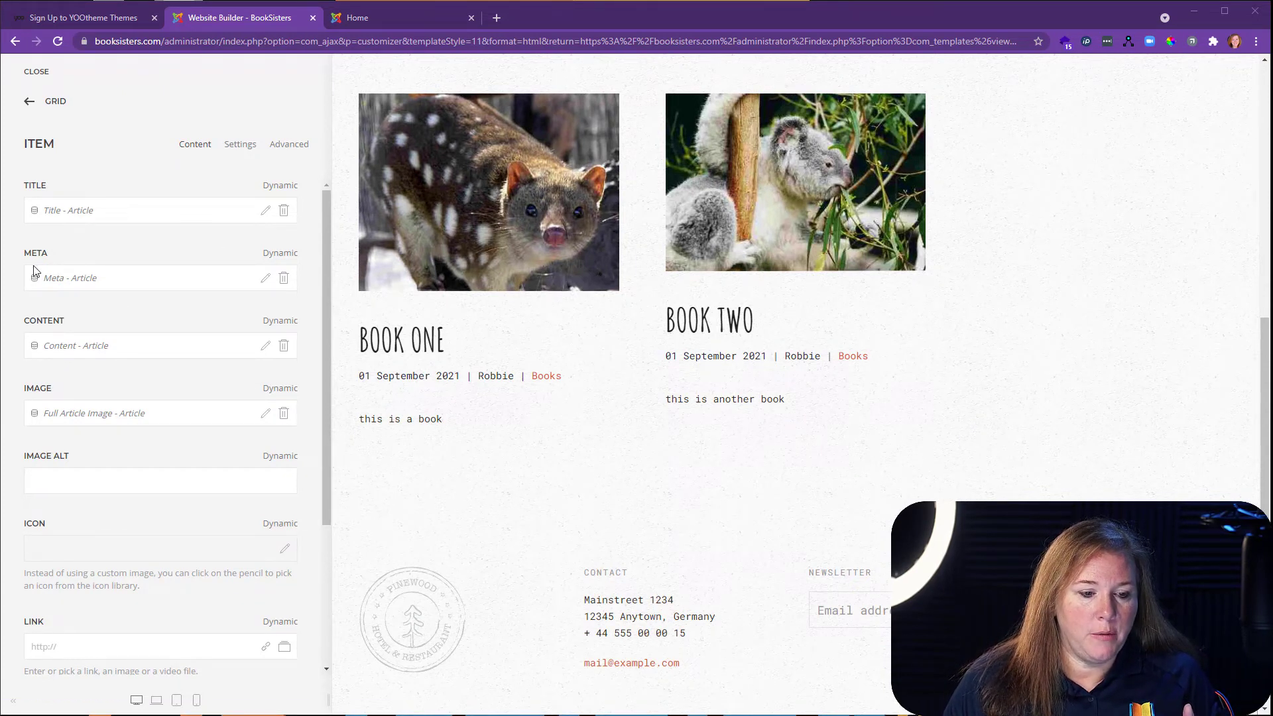
Step: Map the item's meta field to the ISBN from Article (Book Info)
click(287, 254)
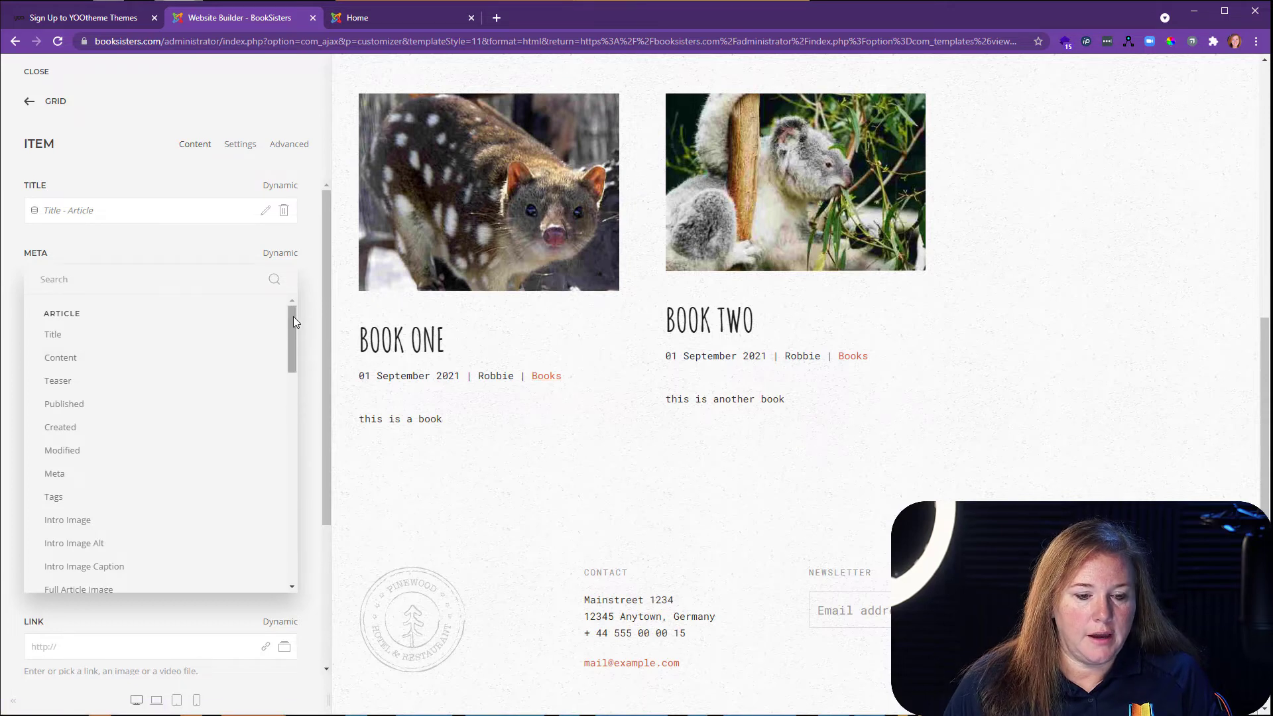
drag(293, 317, 290, 461)
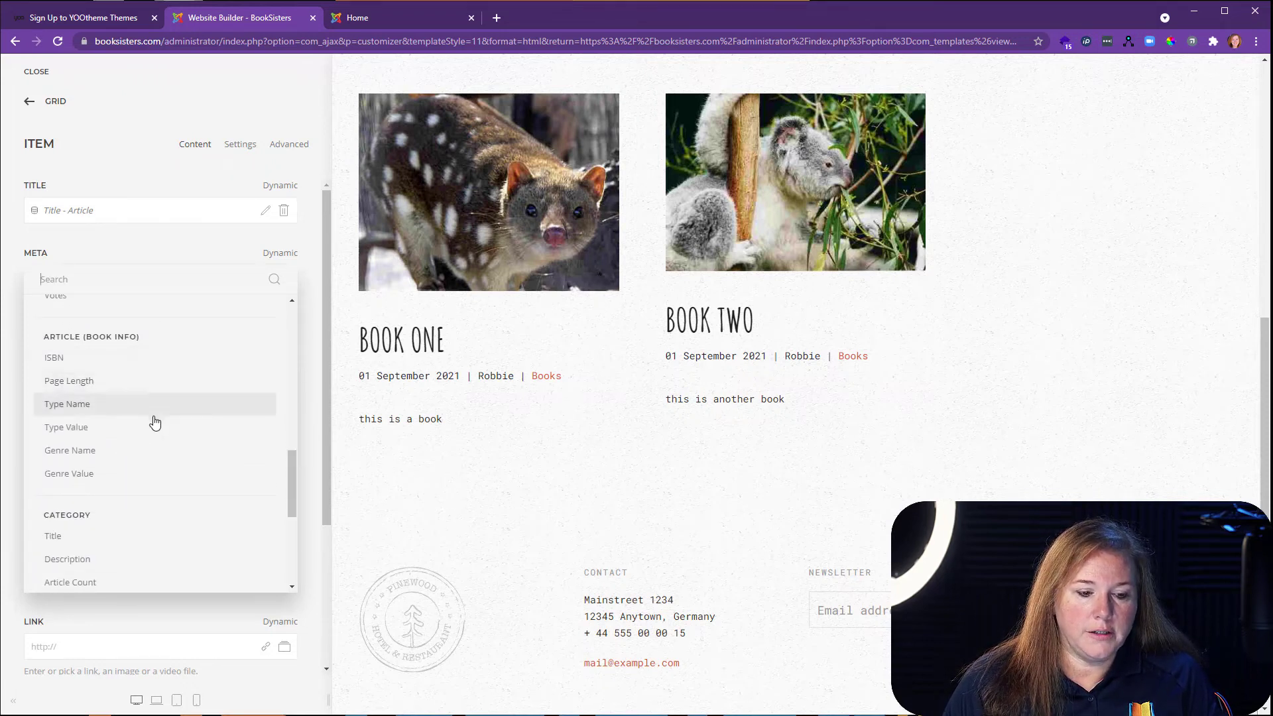
click(57, 358)
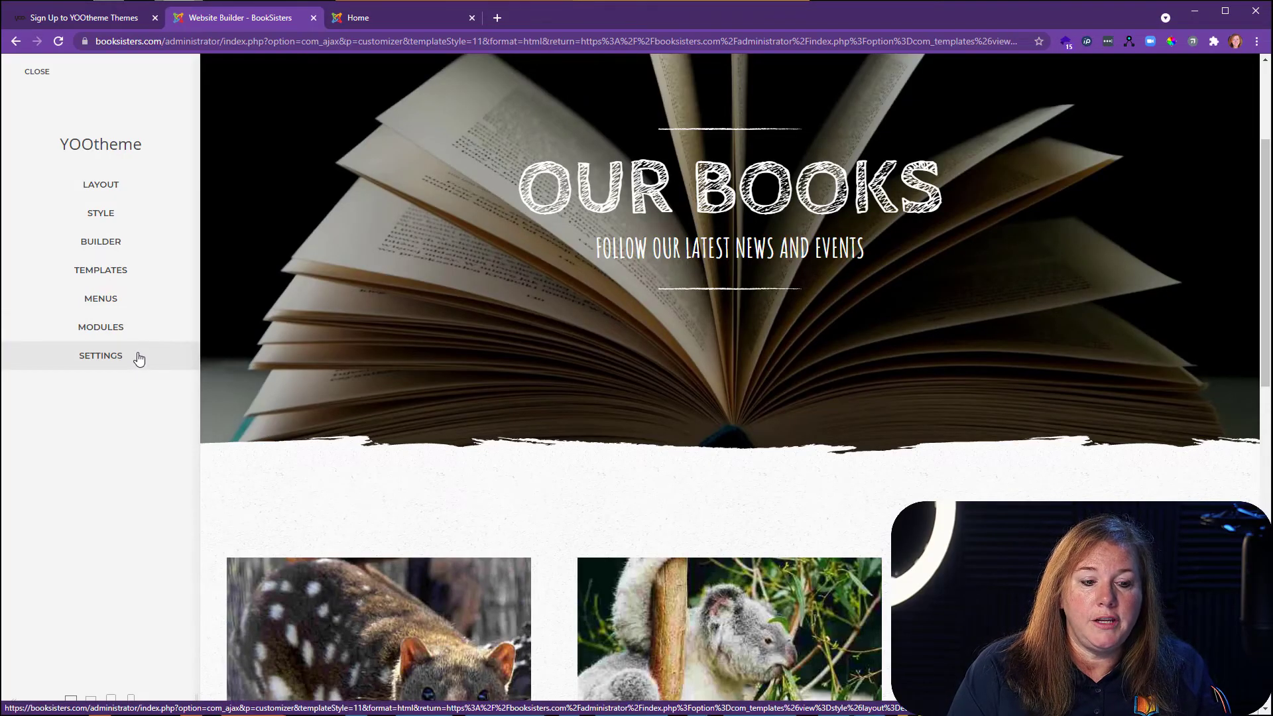
click(140, 361)
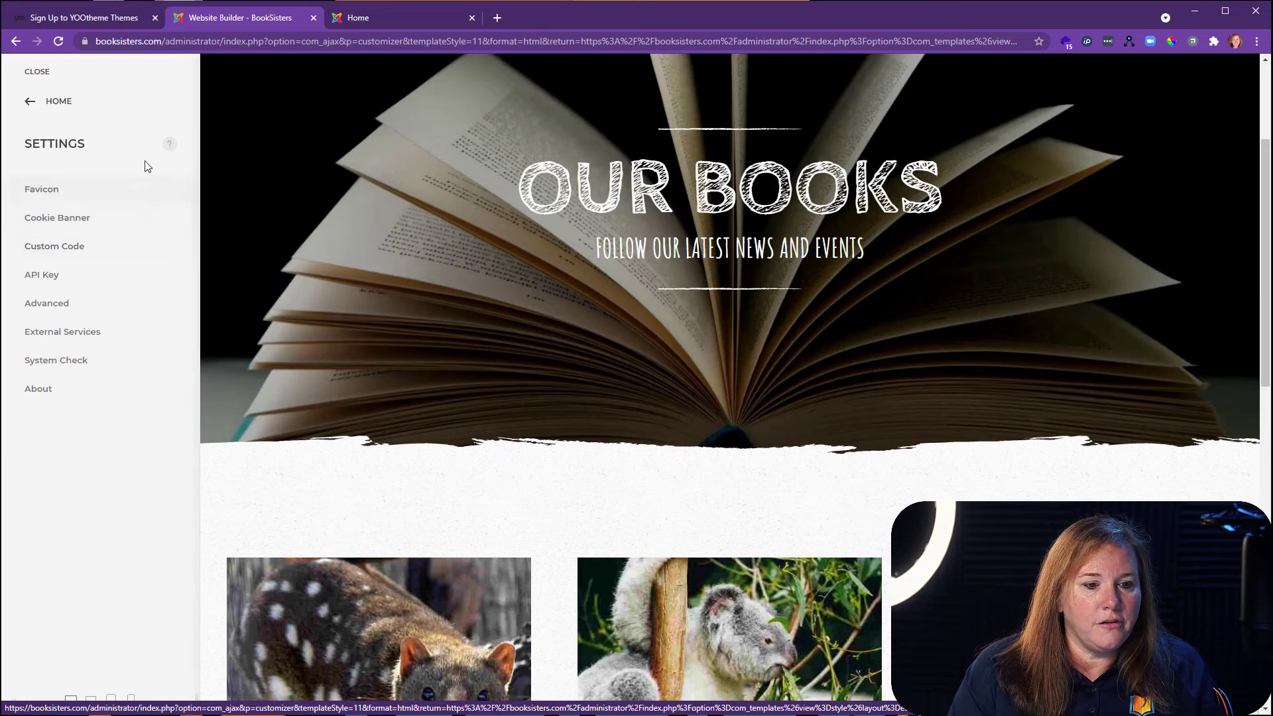
click(29, 103)
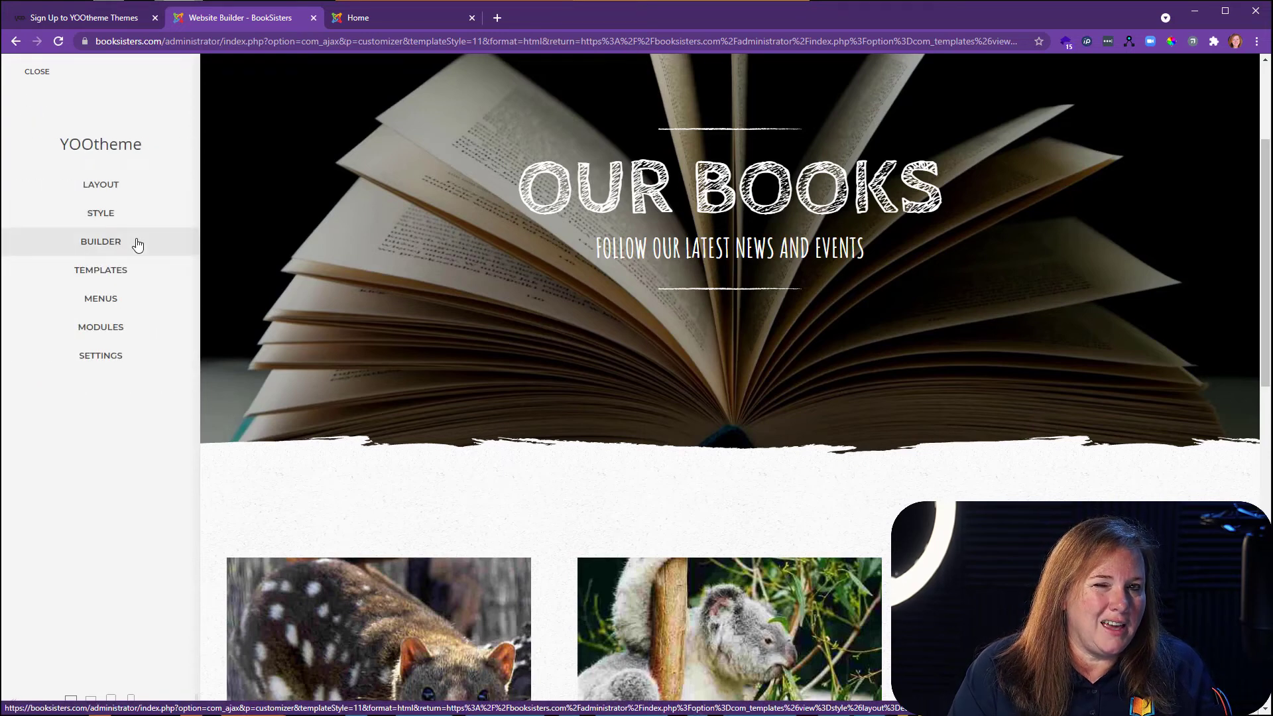